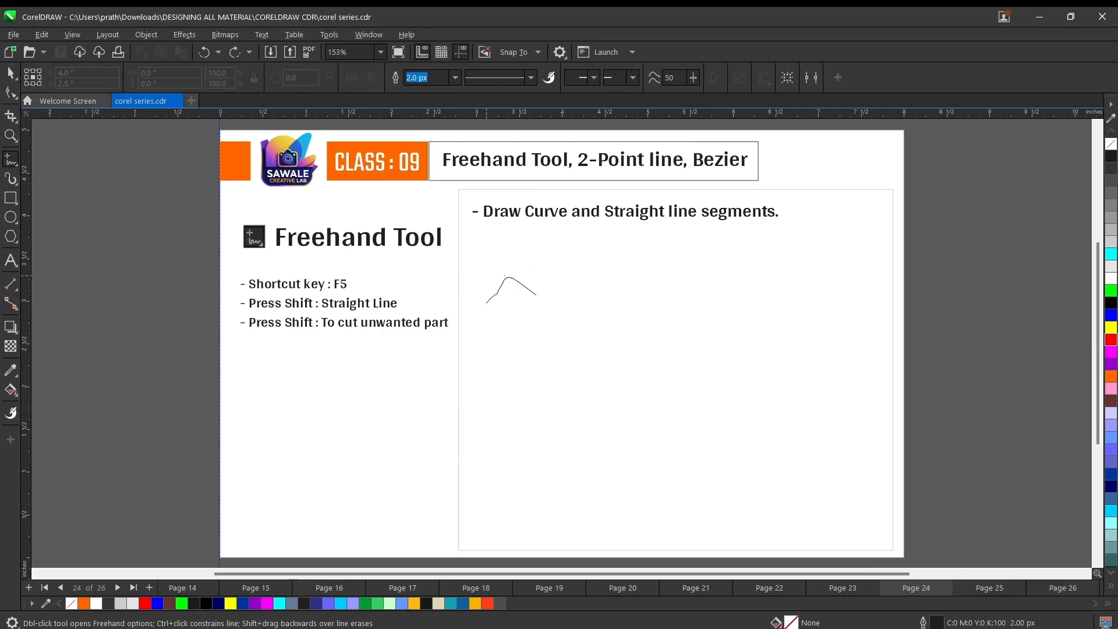
Draw a wavy freehand curve about 3.9 in wide and a slanted straight line about 2.9 in long below it.
mouse_move(536, 296)
left_mouse_down()
mouse_move(584, 316)
mouse_move(631, 287)
mouse_move(670, 295)
mouse_move(713, 325)
mouse_move(794, 268)
mouse_move(818, 308)
left_mouse_up()
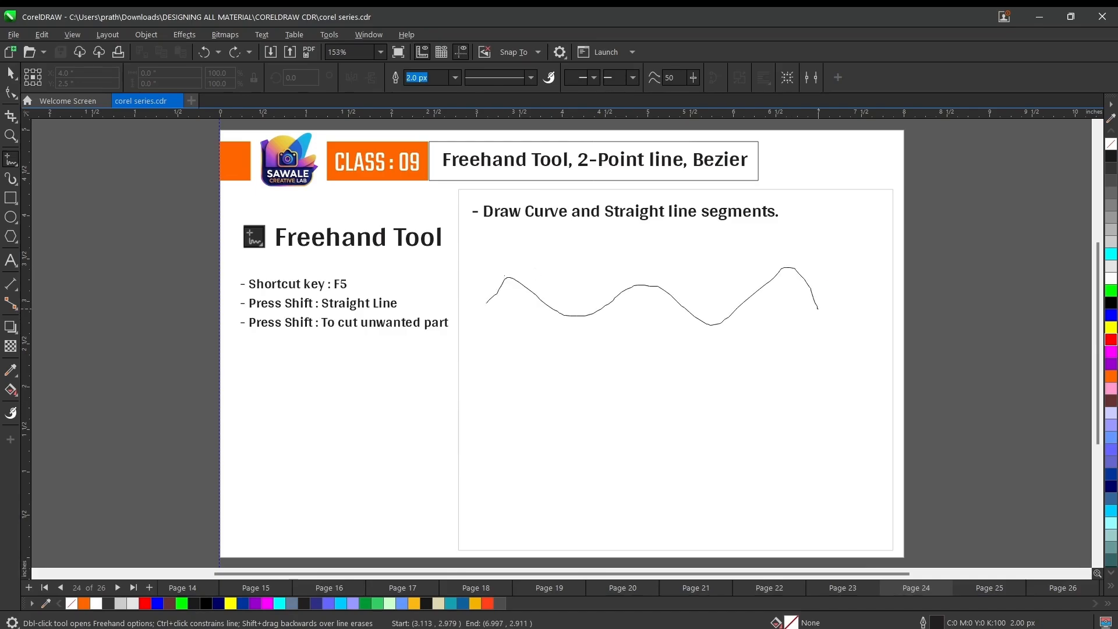
left_click(548, 369)
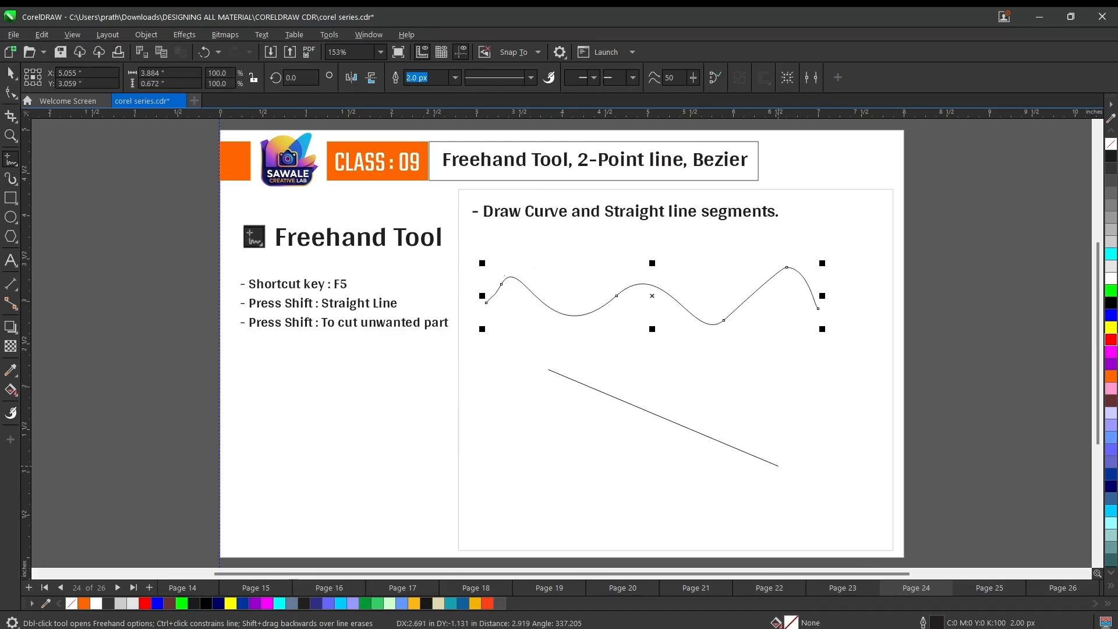
left_click(780, 466)
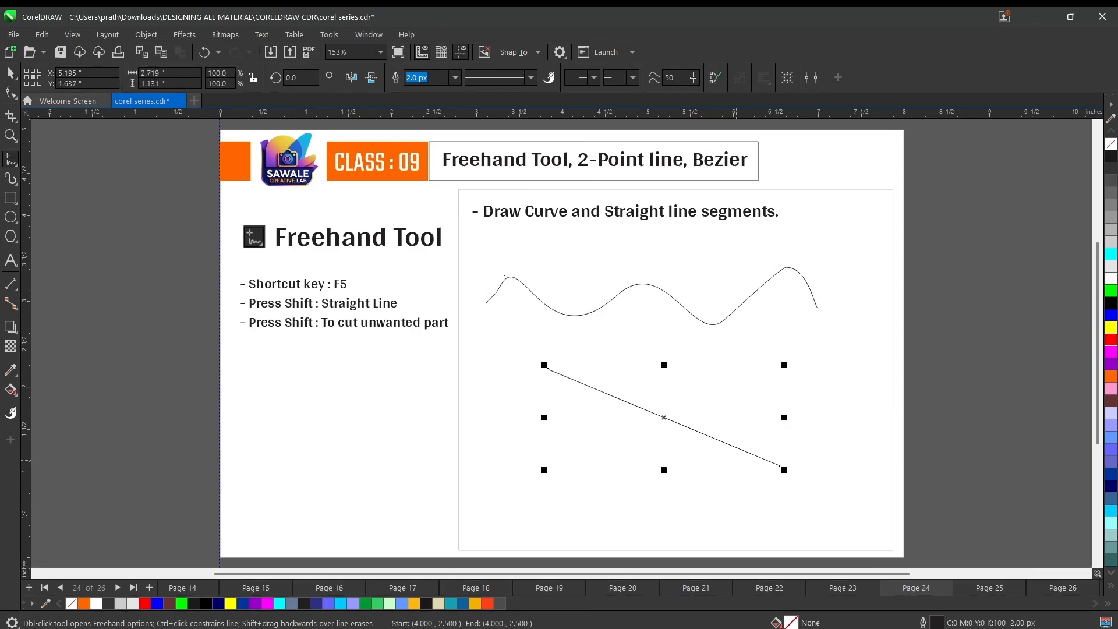
Undo the slanted line and try a horizontal straight line below the wavy curve, removing it as well.
key("ctrl+z")
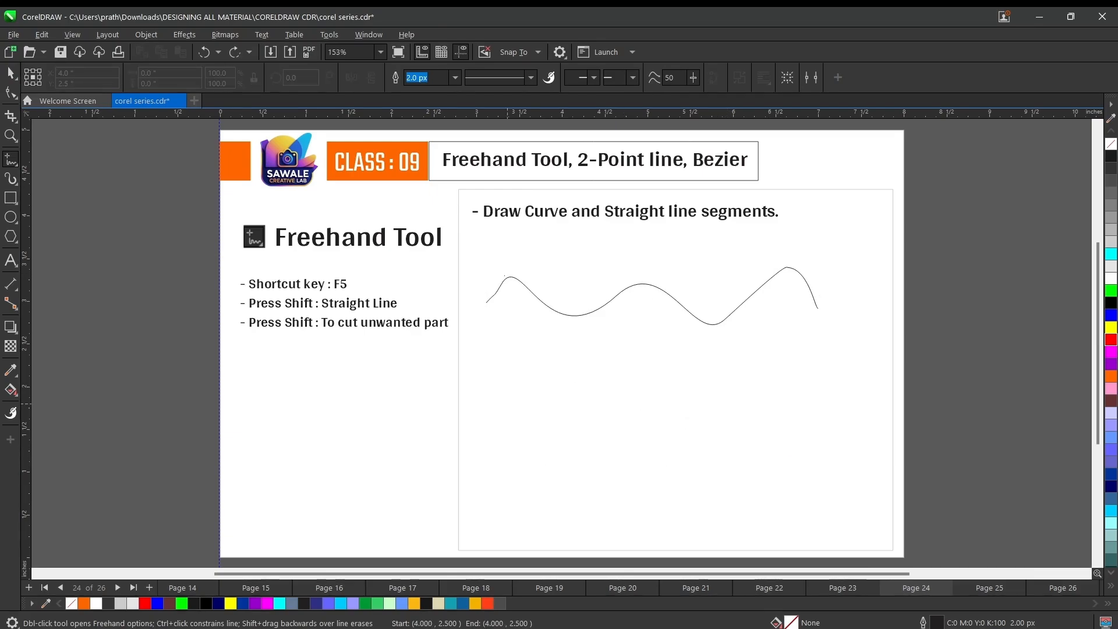
left_click(495, 397)
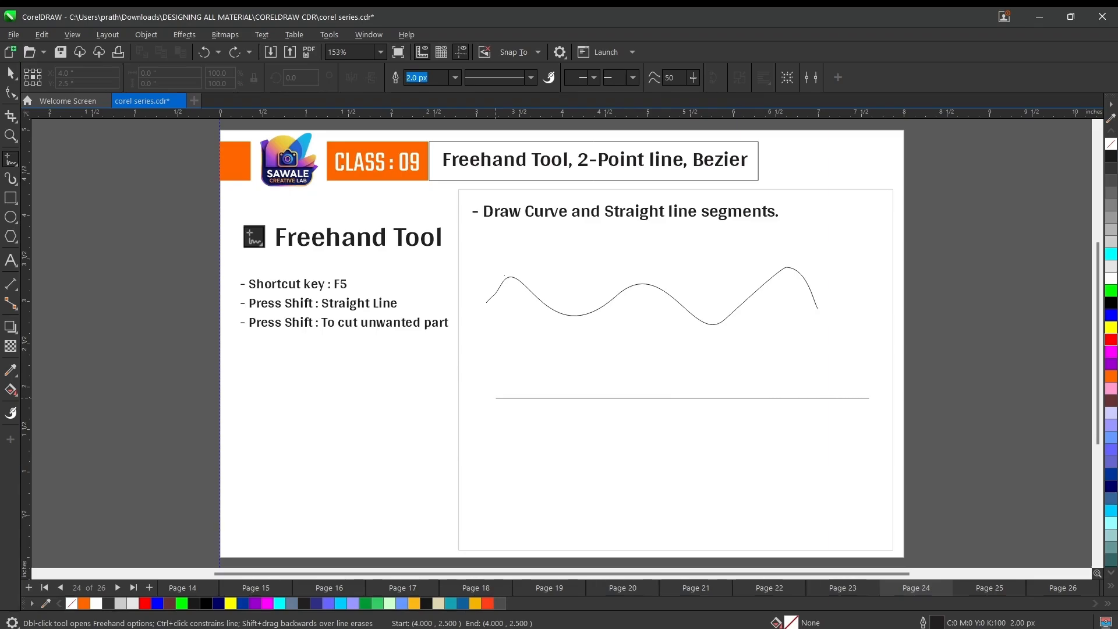
left_click(853, 398)
key("Delete")
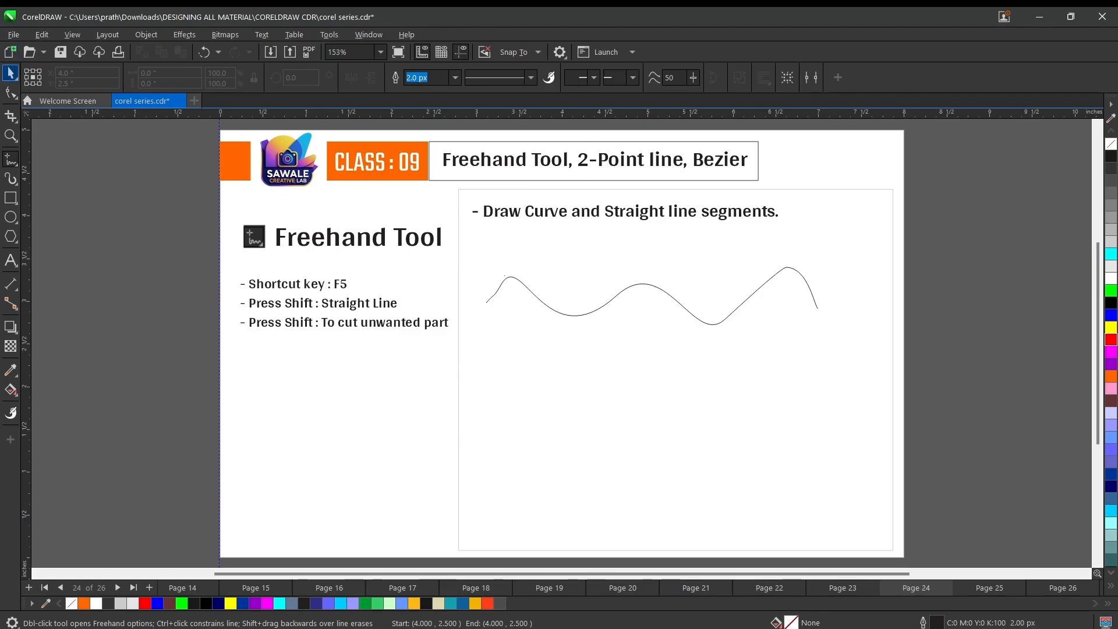
Select the wavy curve in the drawing area and delete it.
key("space")
left_click(536, 298)
key("Delete")
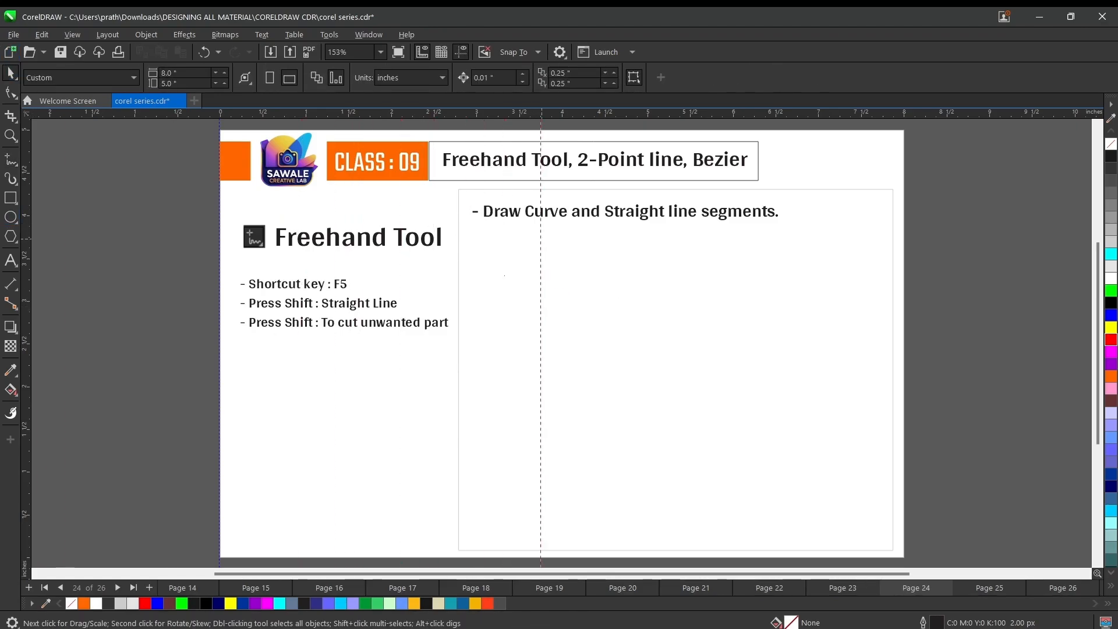
Place two vertical guidelines across the drawing area, at about 3.5 in and about 7.4 in.
left_click_drag(541, 349, 519, 350)
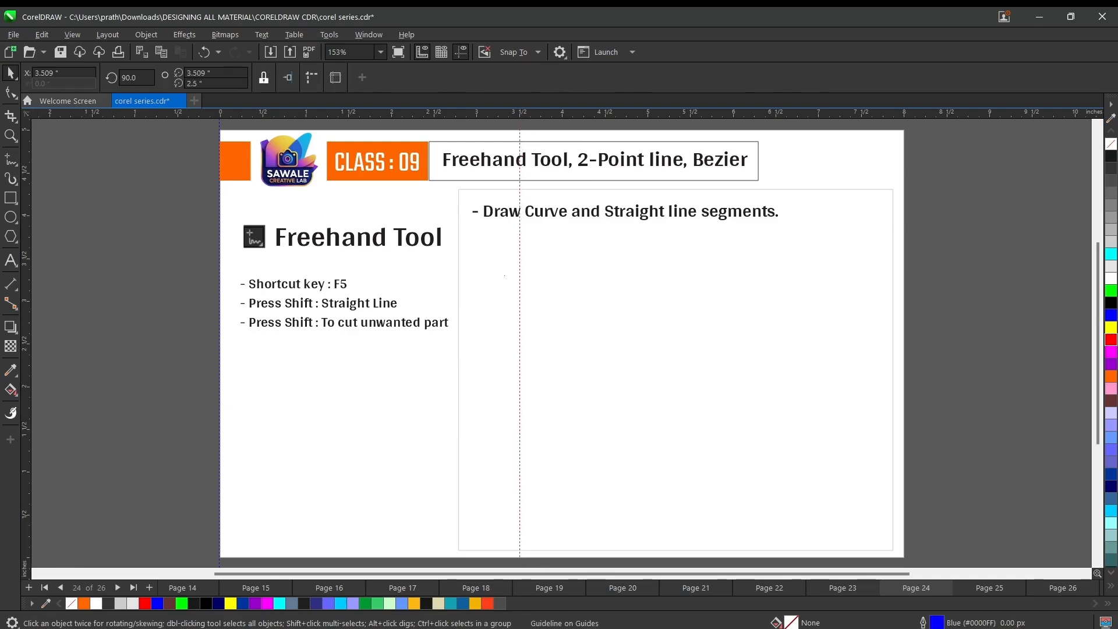
left_click_drag(25, 338, 856, 338)
Draw a freehand wave from the first guideline past the second, and erase the overshoot back to the second guideline.
key("F5")
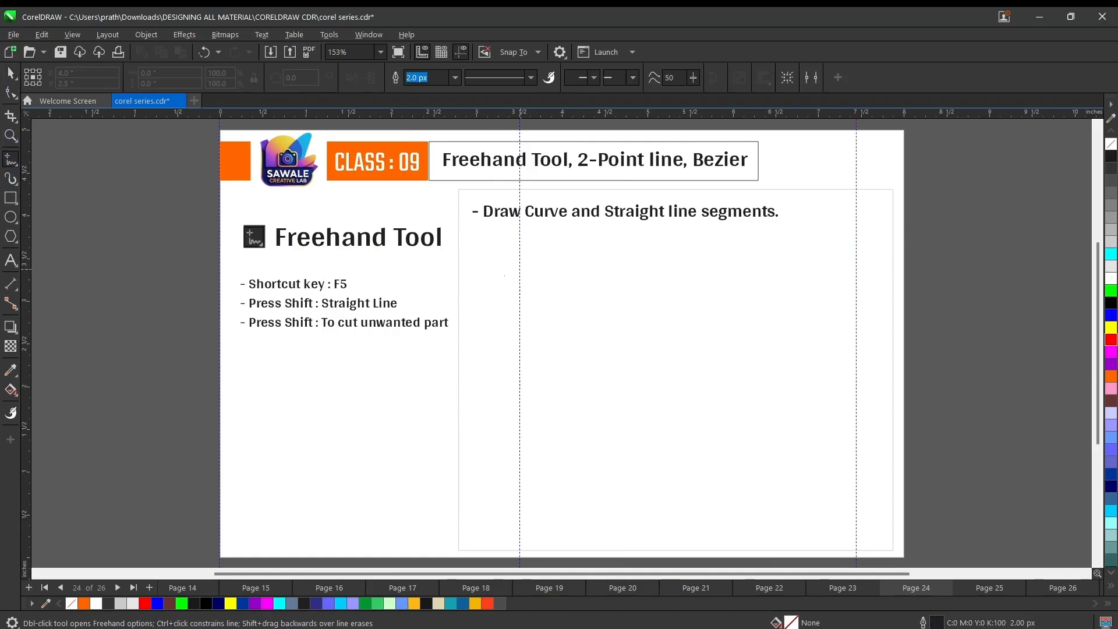
mouse_move(519, 266)
left_mouse_down()
mouse_move(581, 289)
mouse_move(614, 287)
mouse_move(683, 255)
mouse_move(732, 302)
mouse_move(768, 264)
mouse_move(787, 261)
mouse_move(856, 315)
left_mouse_up()
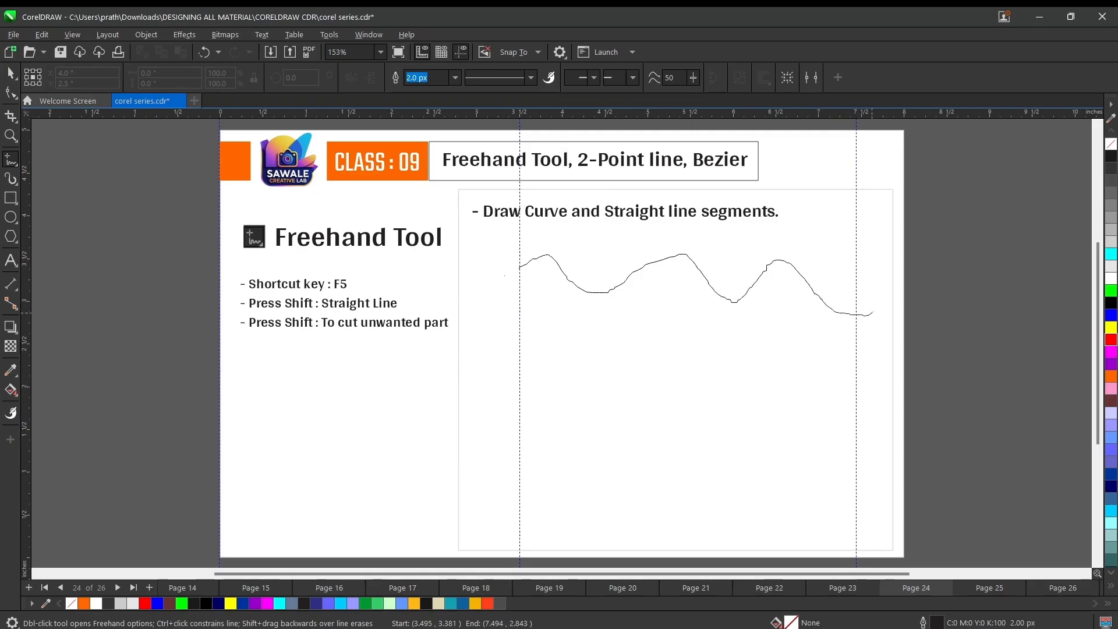
left_click_drag(881, 303, 892, 294)
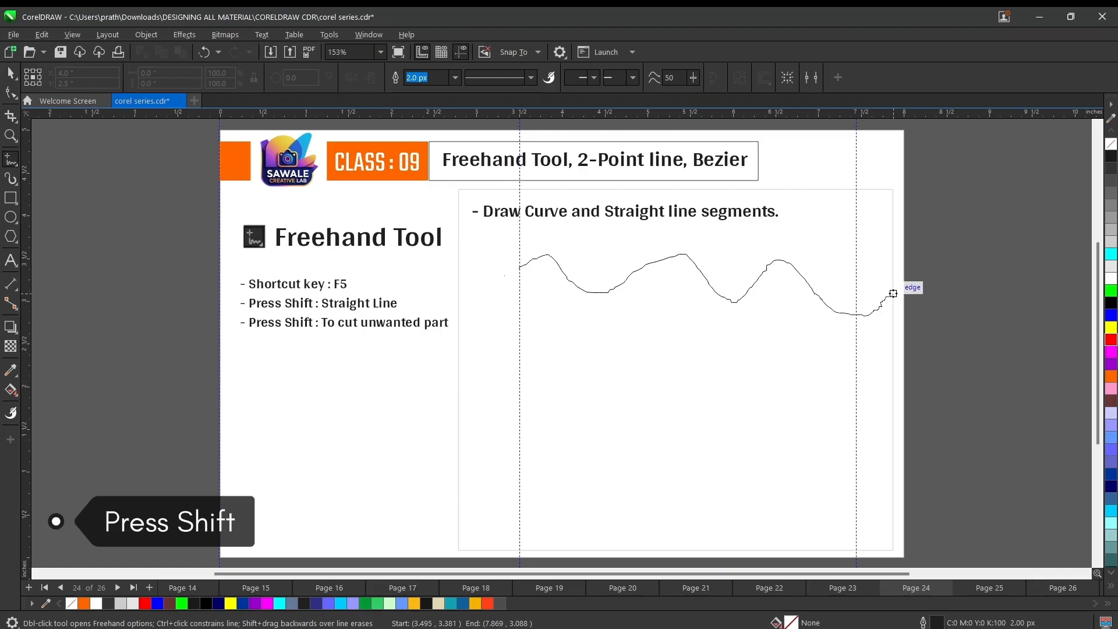
left_click_drag(892, 294, 856, 314)
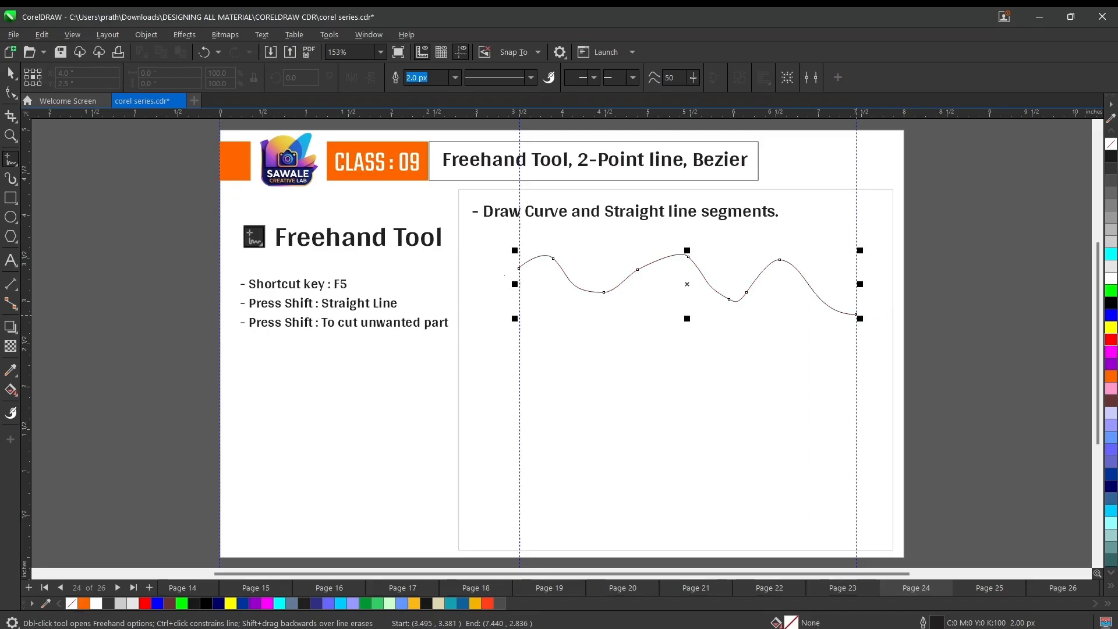
Delete the trimmed wave and draw a new wavy freehand curve about 4.4 in wide across the drawing area.
key("space")
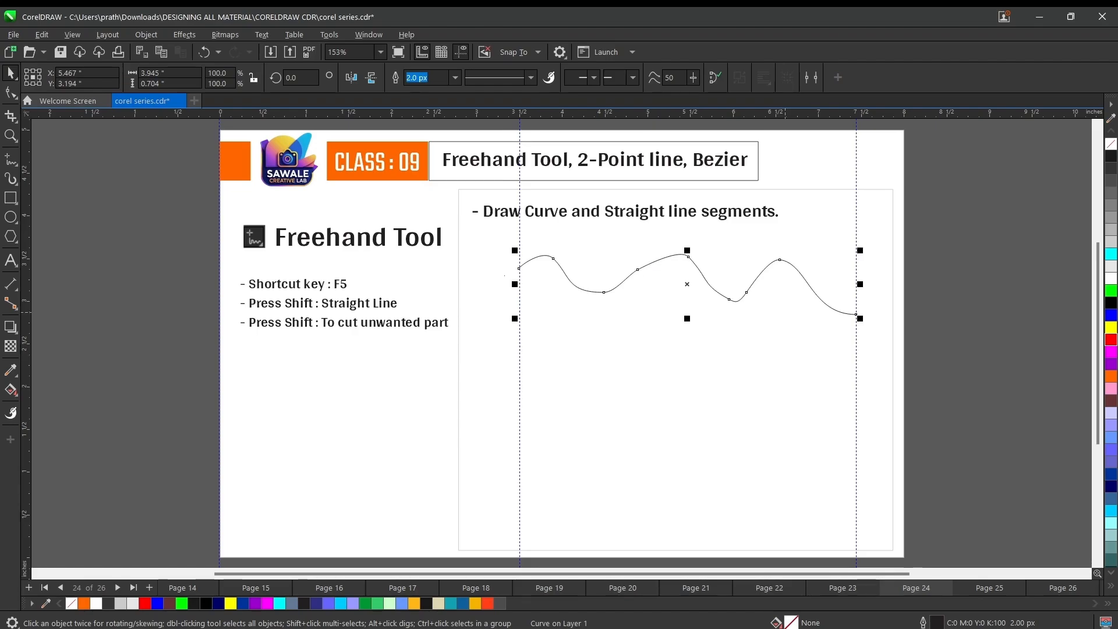
key("Delete")
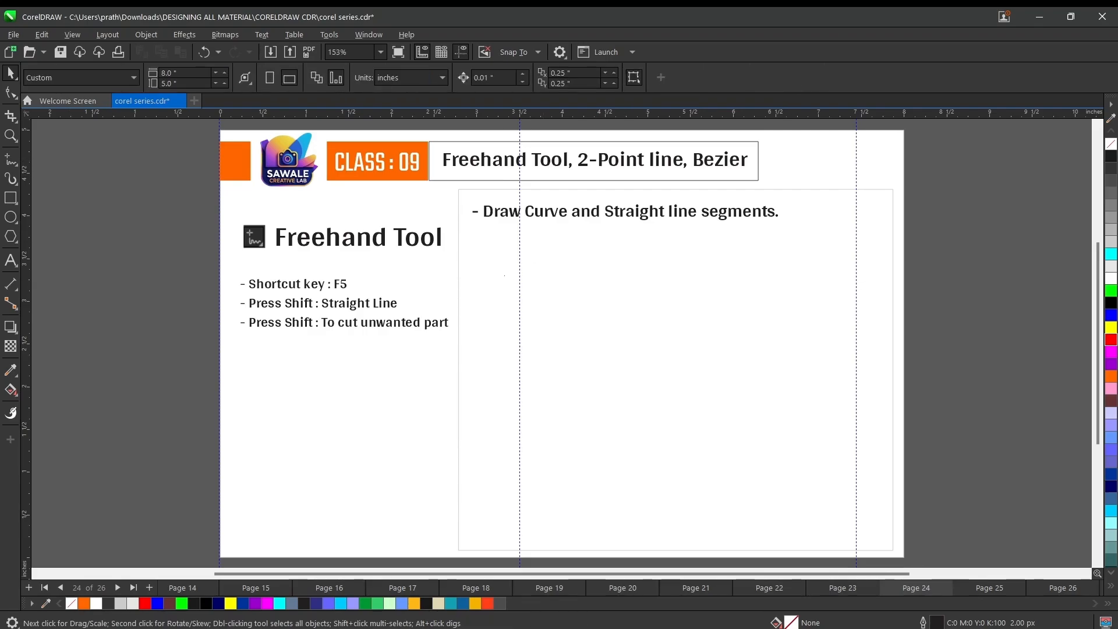
key("F5")
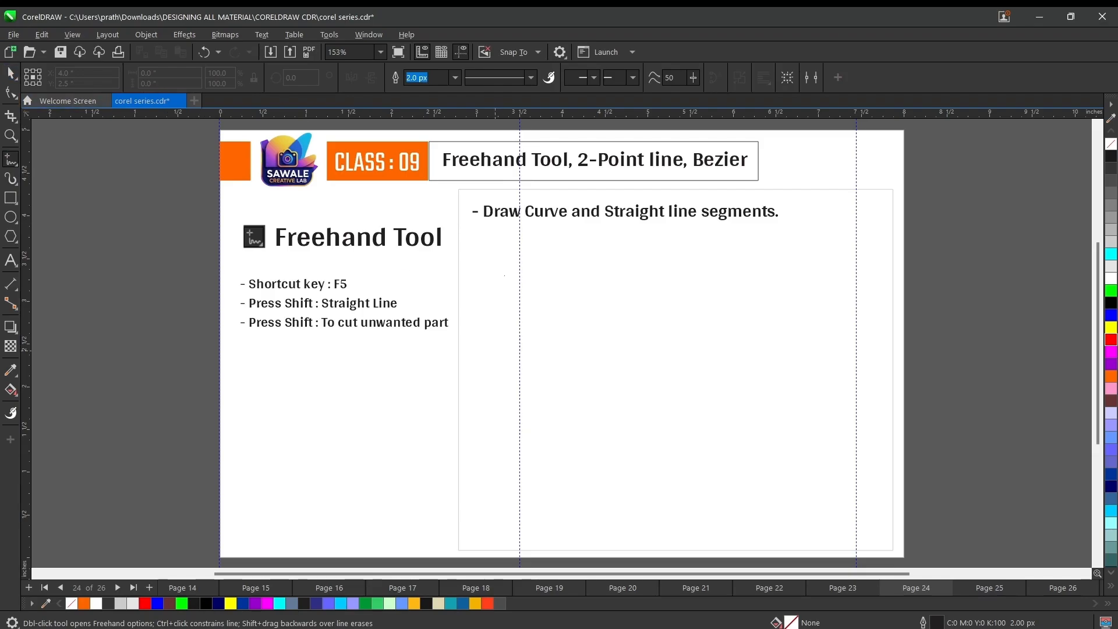
mouse_move(467, 294)
left_mouse_down()
mouse_move(551, 301)
mouse_move(636, 261)
mouse_move(842, 306)
left_mouse_up()
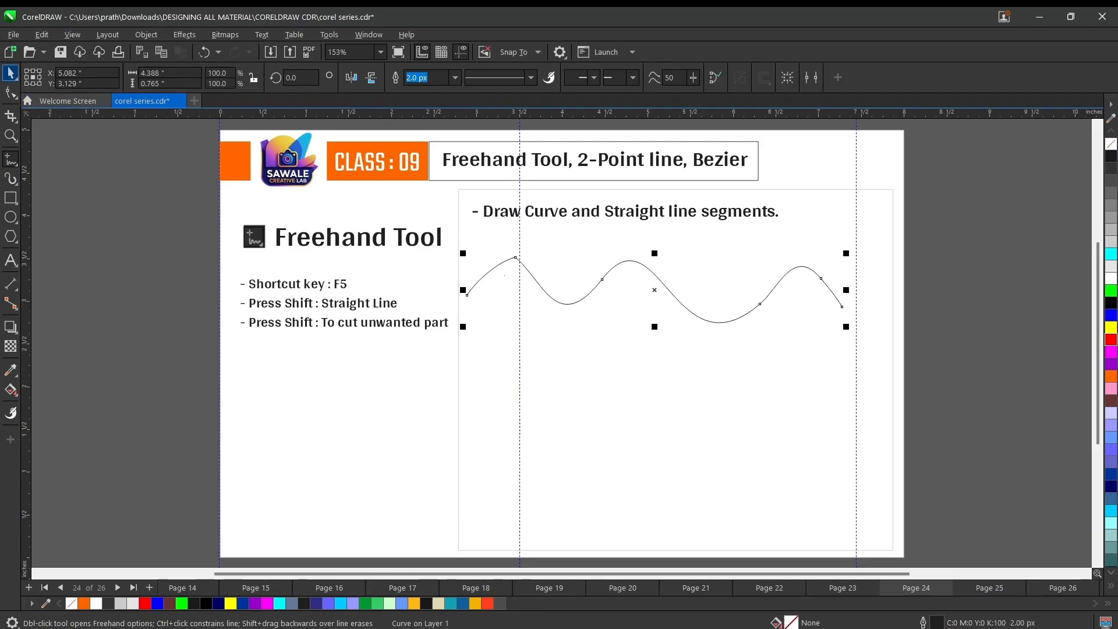
Delete both vertical guidelines crossing the drawing area, keeping the wavy curve.
key("space")
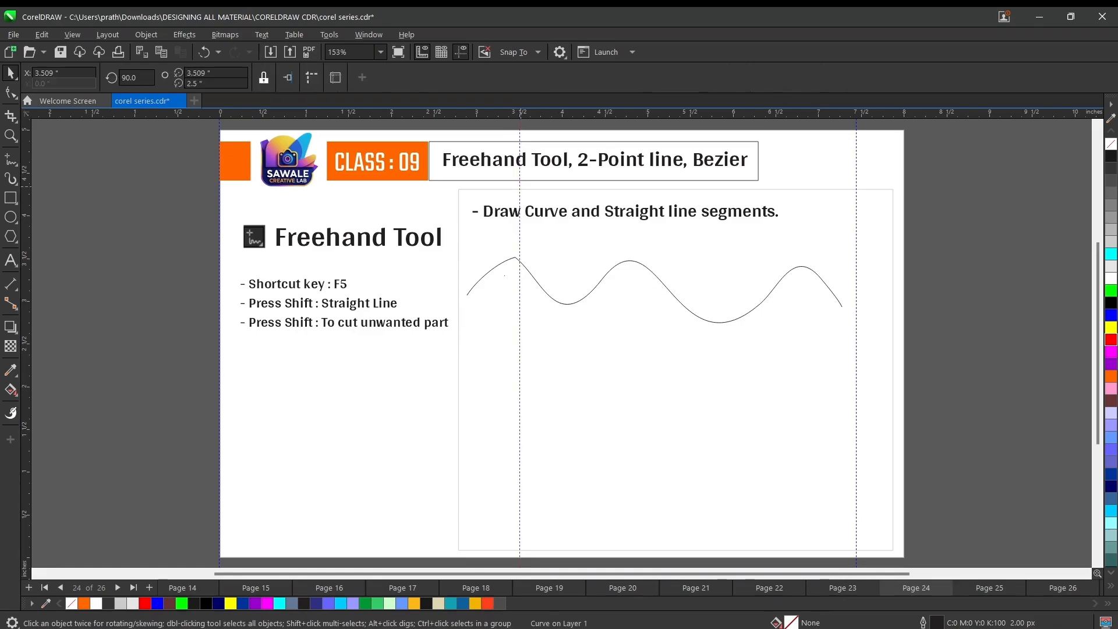
key("Delete")
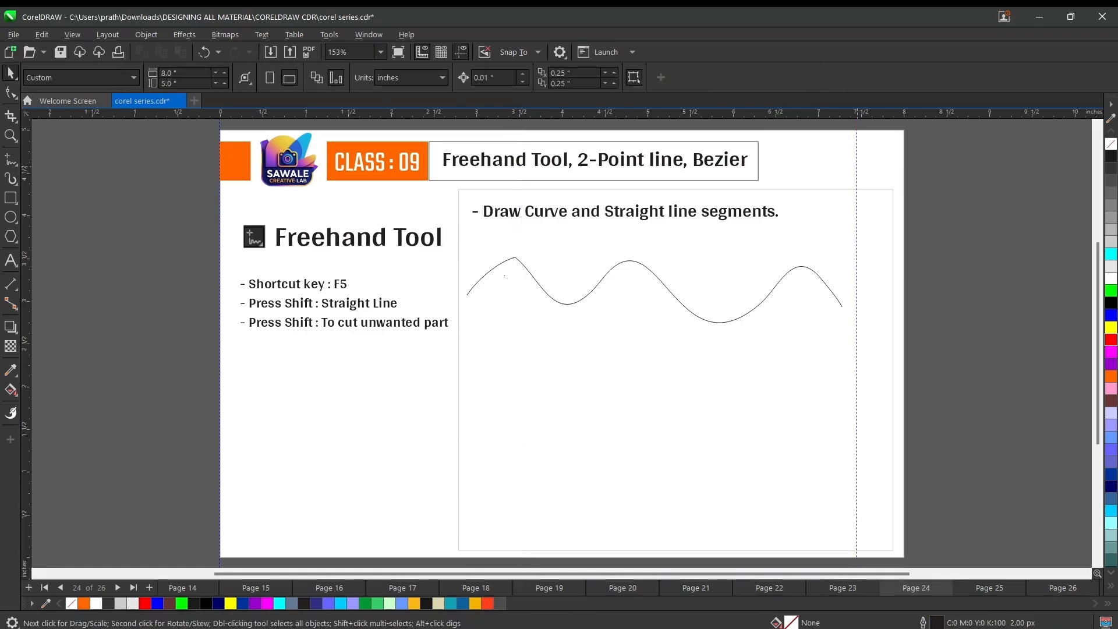
left_click(856, 349)
key("Delete")
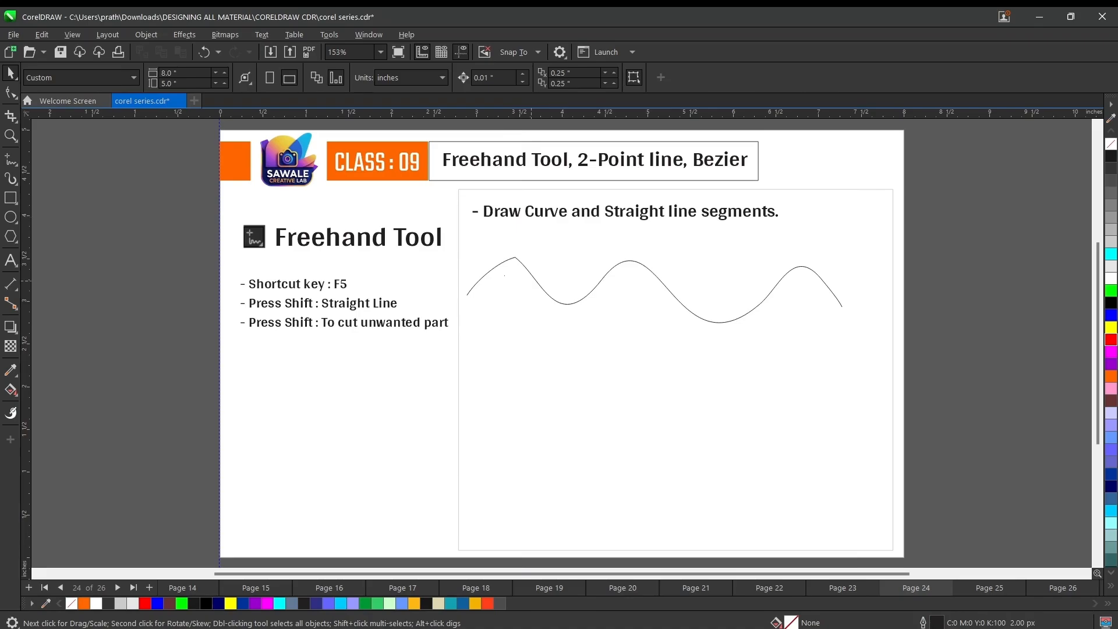
Set the wavy curve's outline width to 8 px with the Freehand tool active.
left_click(537, 282)
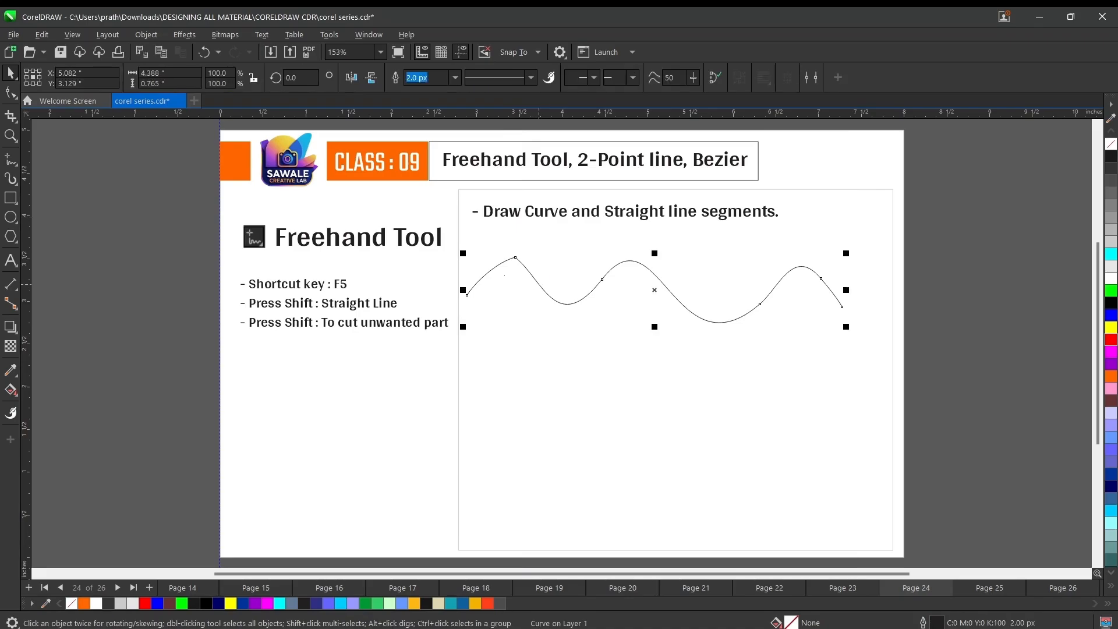
left_click(11, 160)
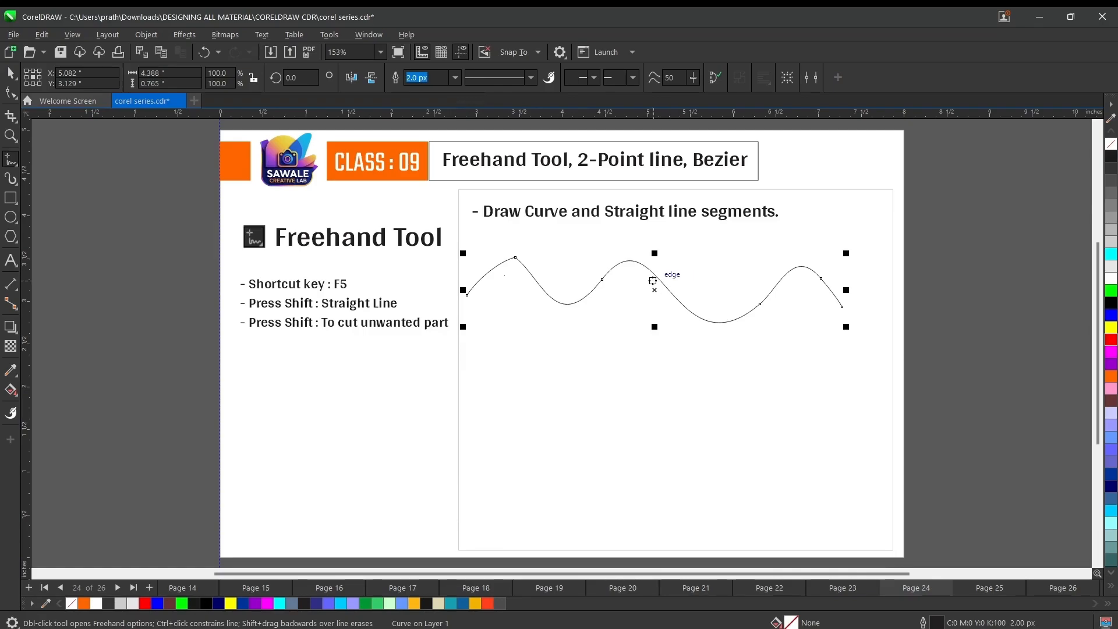
left_click(454, 77)
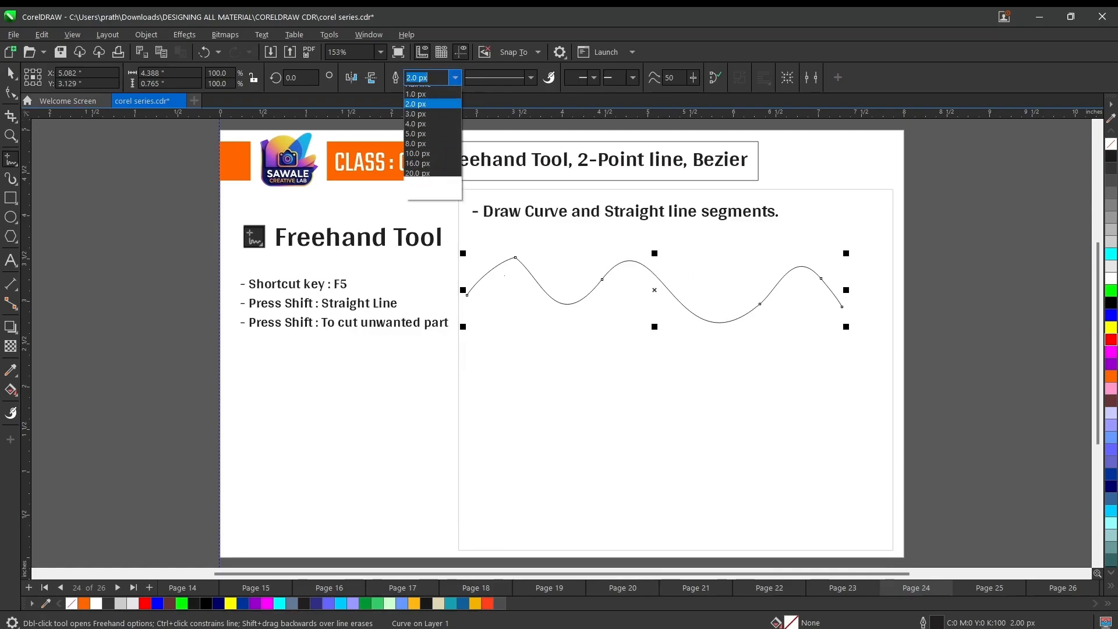
left_click(415, 160)
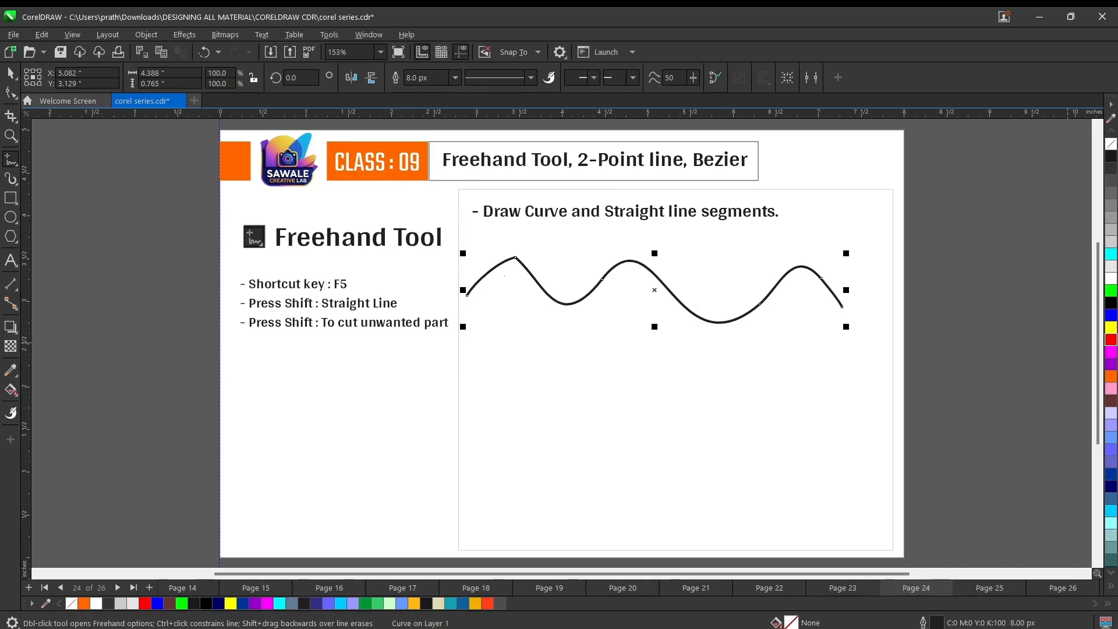
Colour the wavy curve's outline red, and change it to blue (#0000FF) at an outline width of 8 px.
right_click(1111, 339)
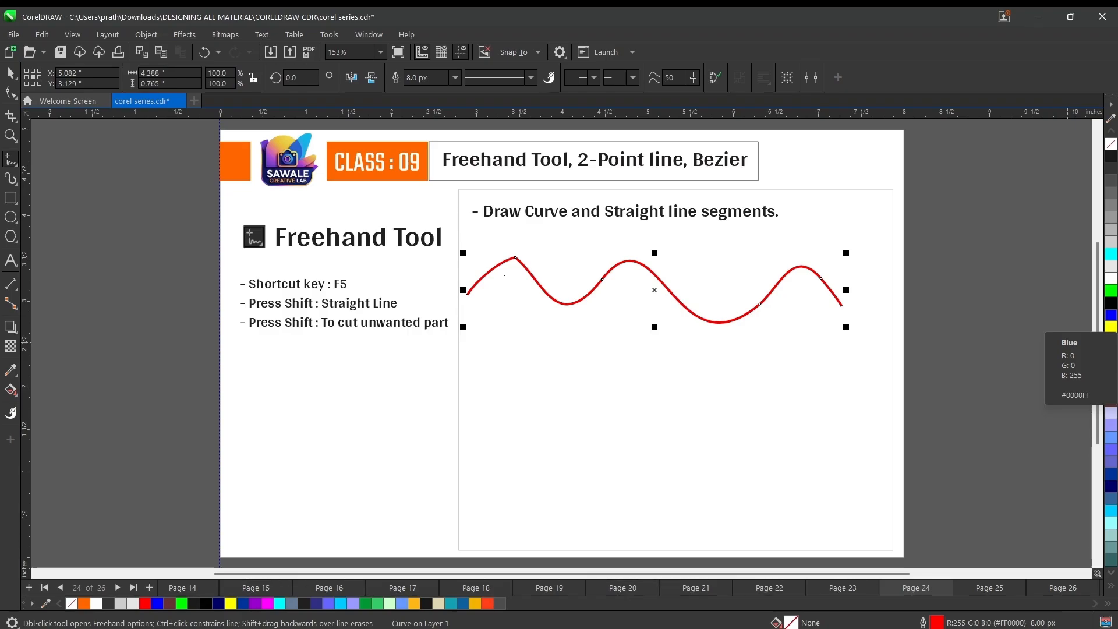
right_click(1111, 315)
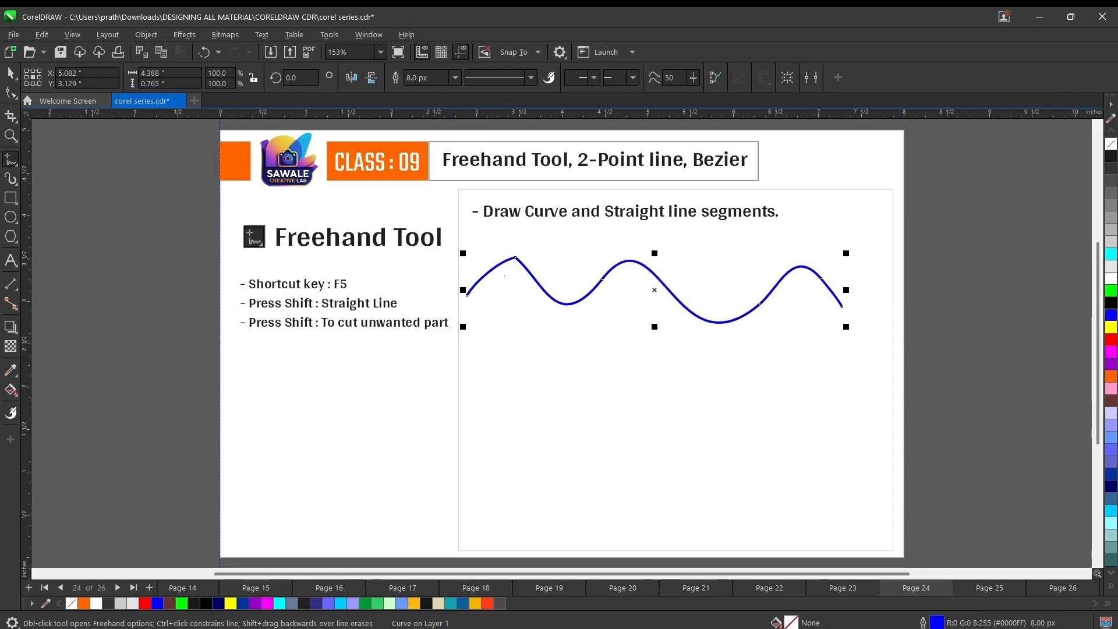
left_click(455, 77)
left_click(429, 161)
Try dotted and dashed line styles on the blue curve, finishing with the widely spaced dash style.
left_click(527, 77)
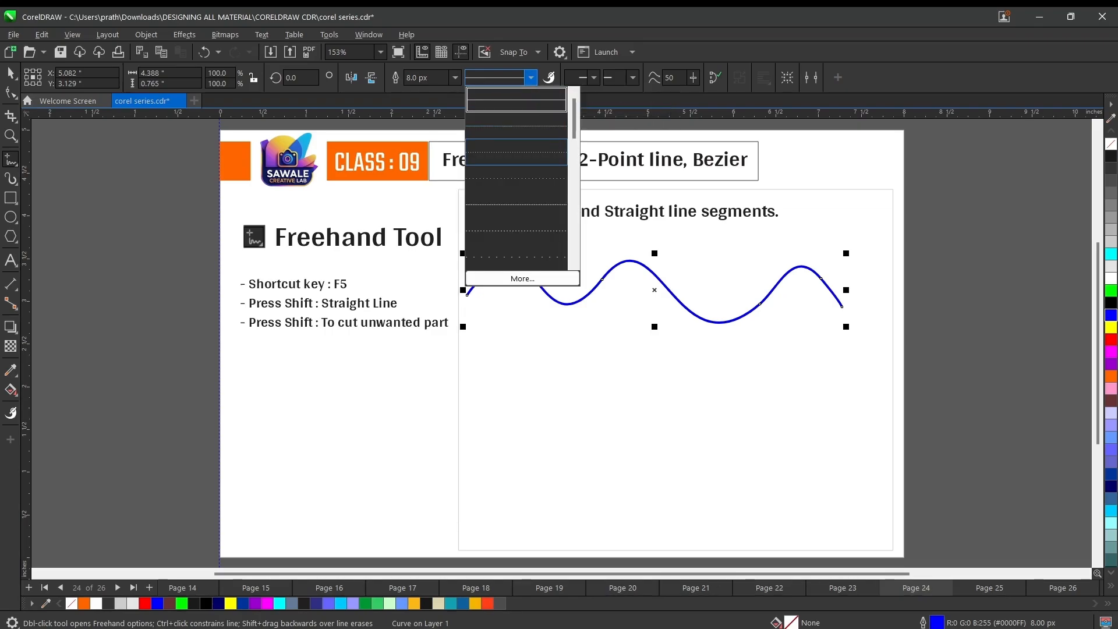
left_click(516, 152)
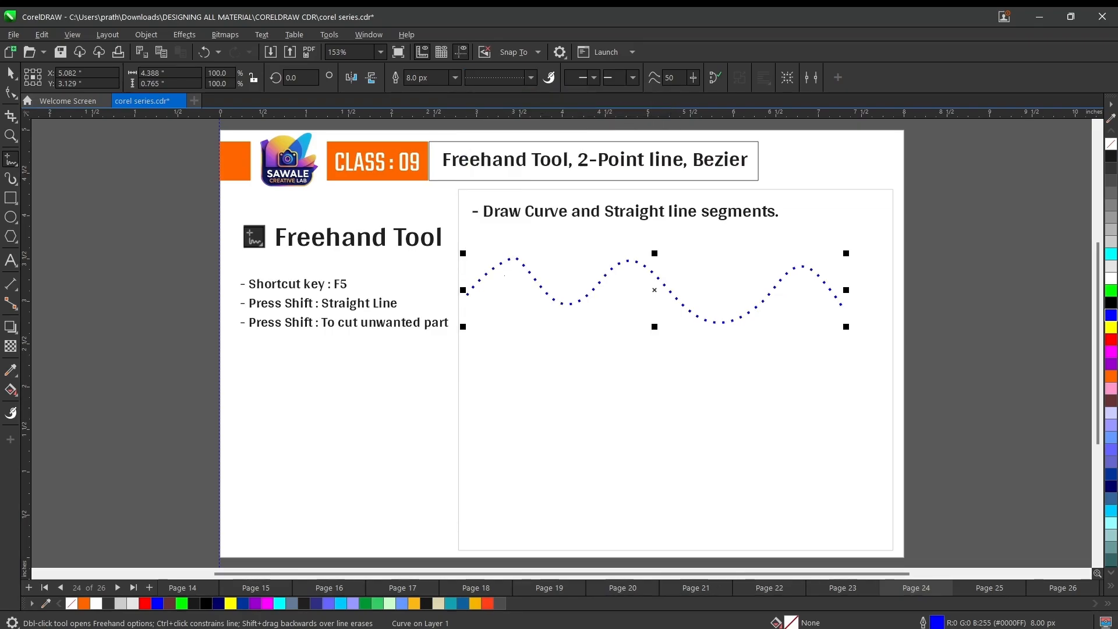
left_click(530, 78)
left_click(516, 205)
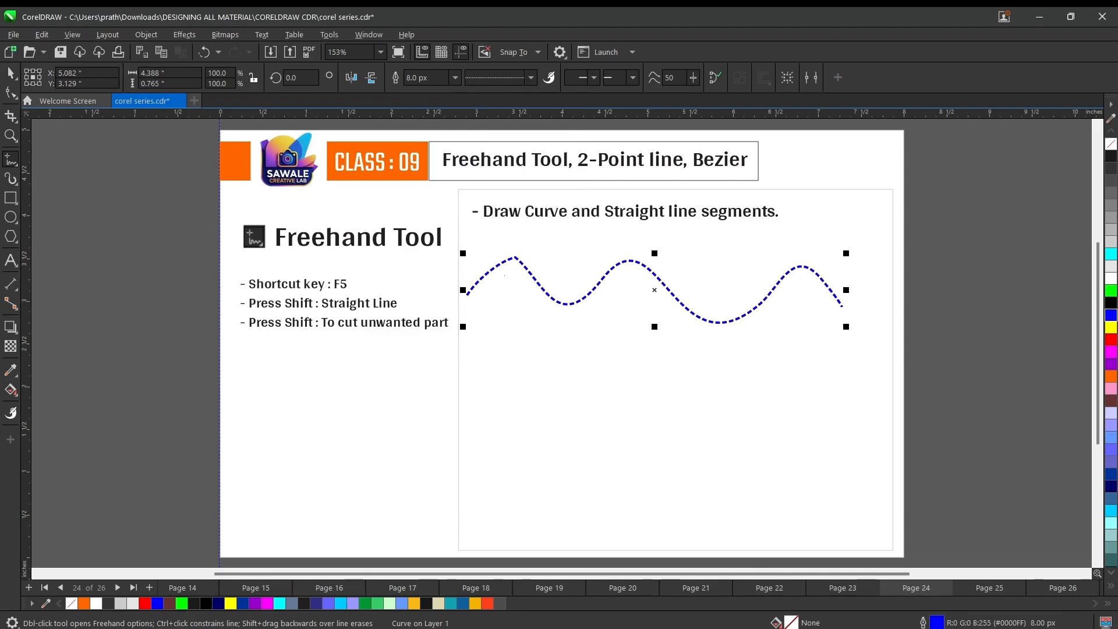
left_click(530, 77)
left_click(516, 231)
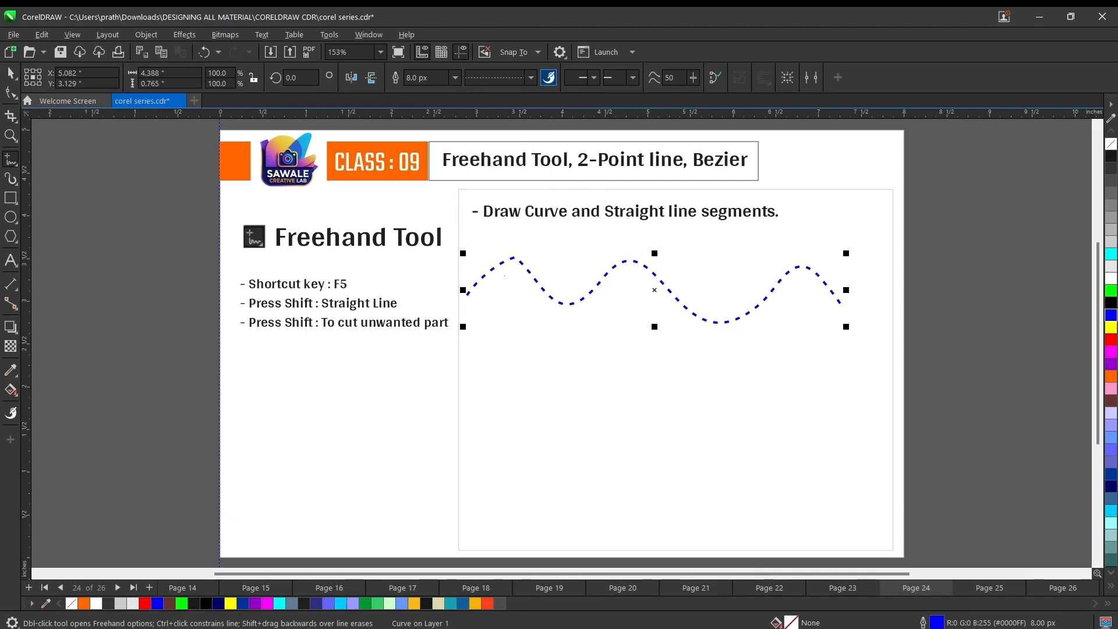
left_click(530, 78)
left_click(515, 257)
Edit the curve's line style so the dash pattern repeats about every 17 squares, and replace the existing style.
left_click(530, 77)
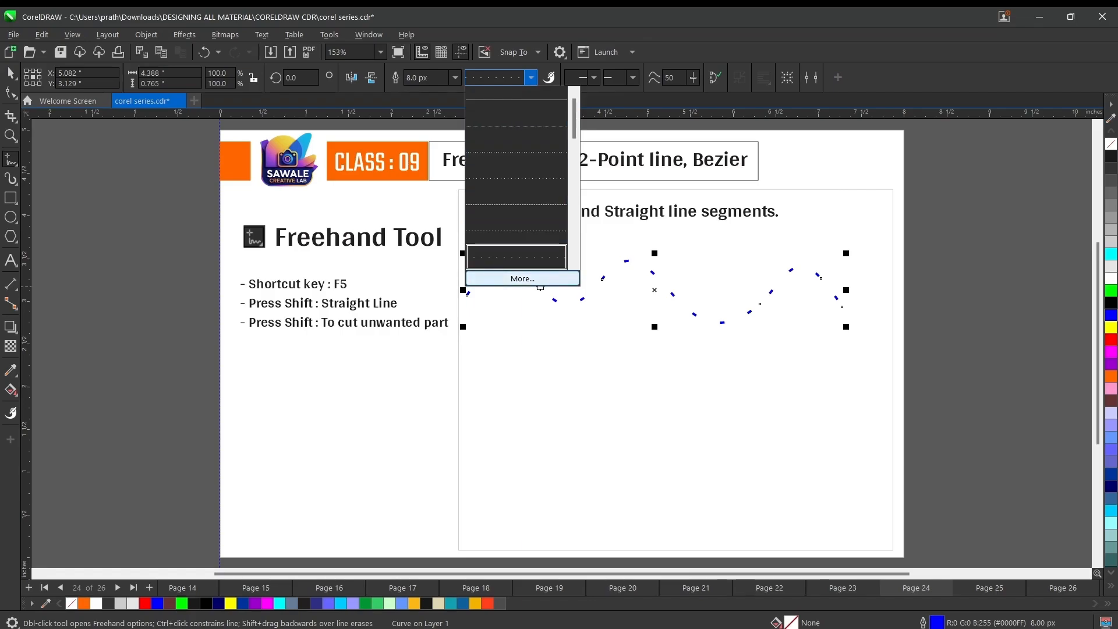
left_click(539, 282)
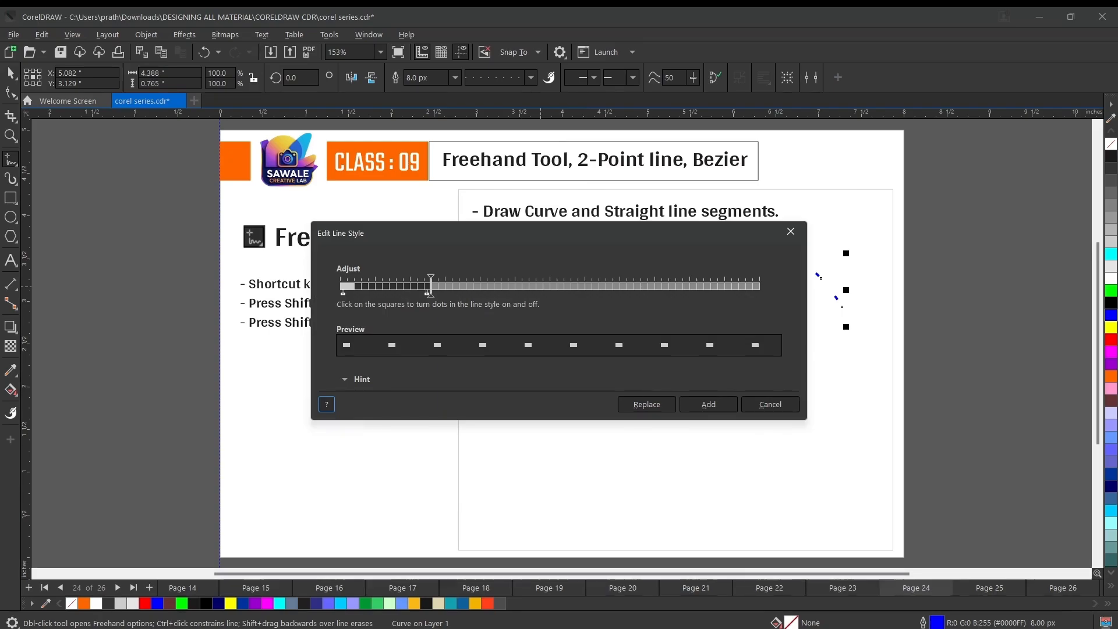
left_click_drag(431, 278, 529, 278)
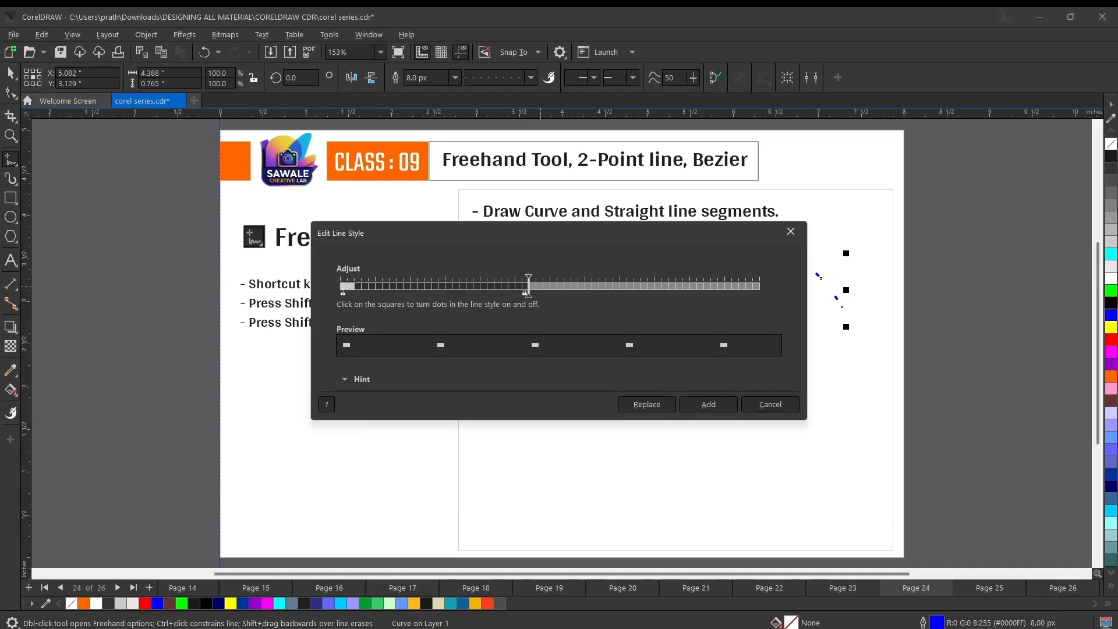
left_click_drag(528, 278, 402, 278)
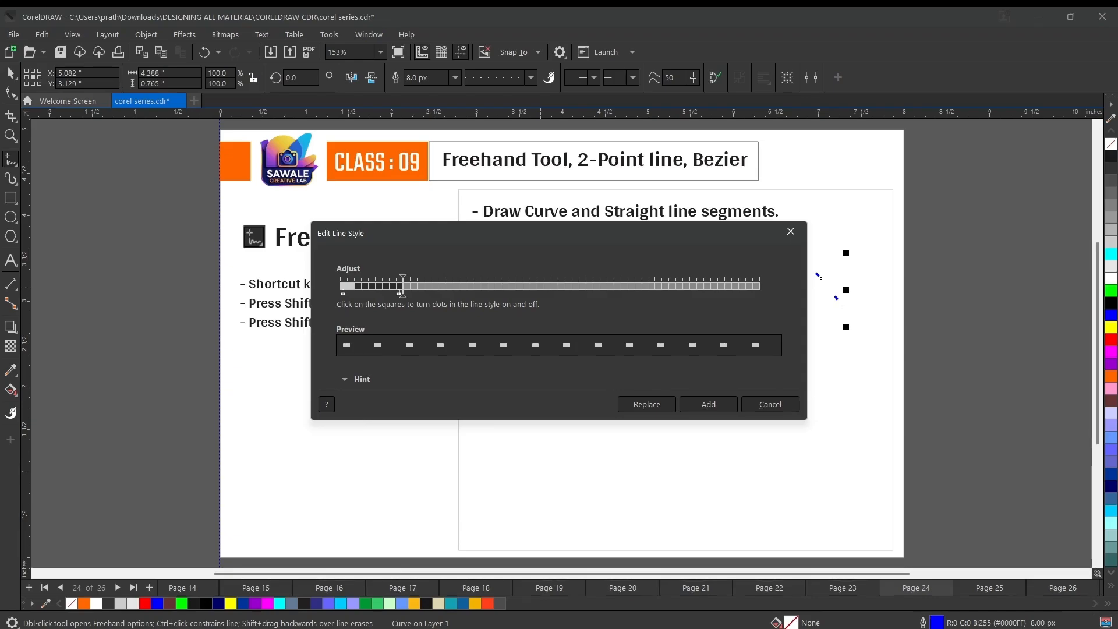
left_click_drag(402, 278, 459, 278)
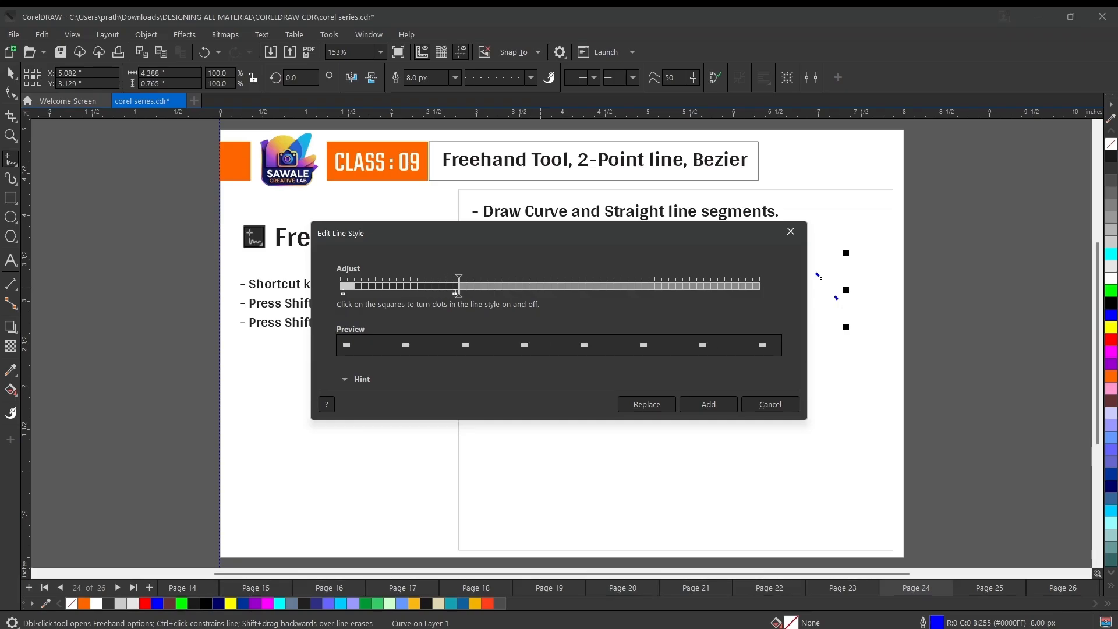
left_click(646, 404)
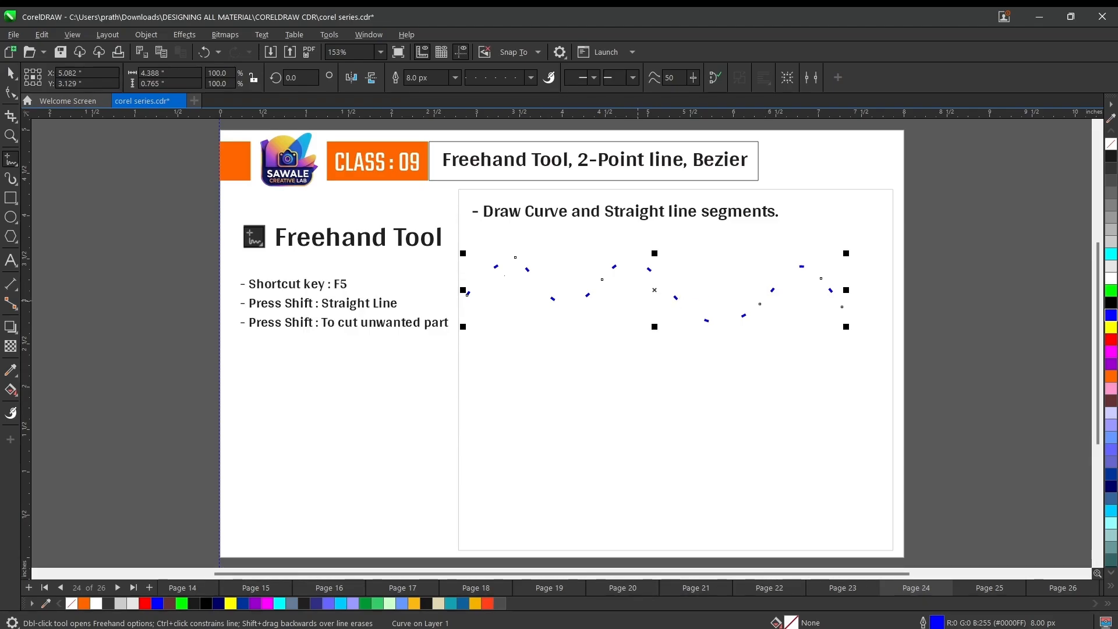
Undo the wavy curve's dashed line styles and its outline colour changes.
key("ctrl+z")
key("ctrl+z")
key("ctrl+z")
key("ctrl+z")
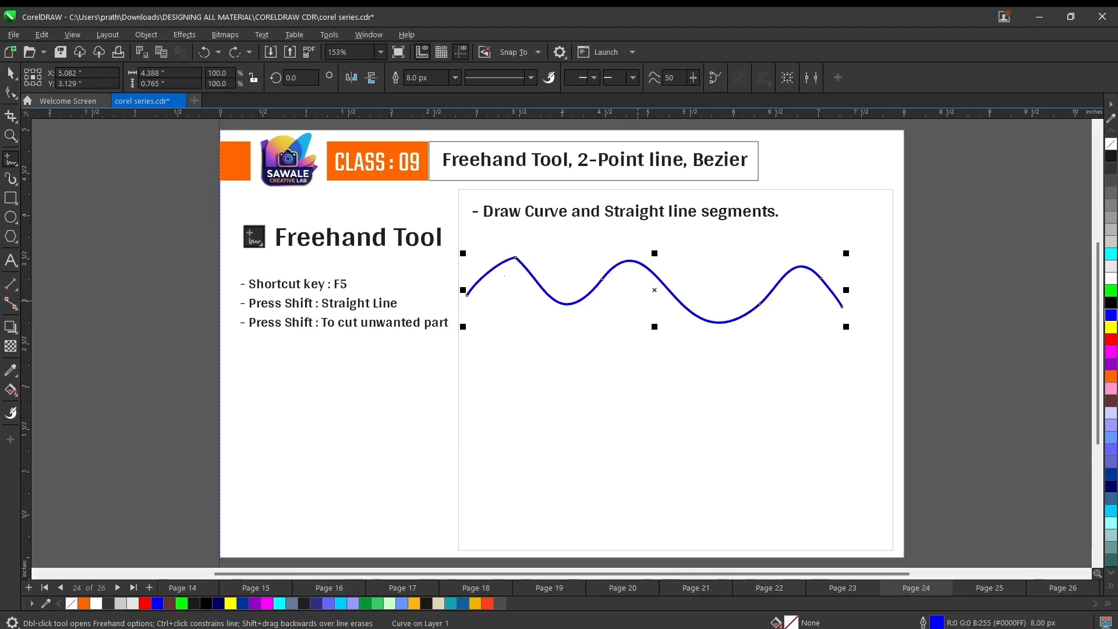
key("ctrl+z")
key("ctrl+z")
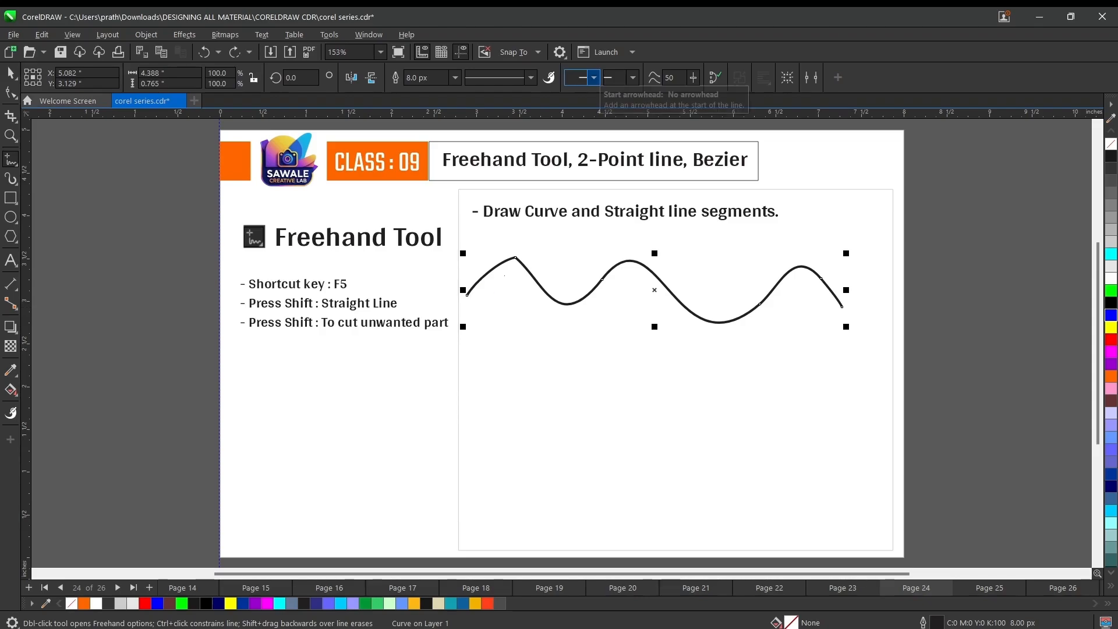
Add a solid triangular start arrowhead and a stubby pointed end arrowhead to the black 8 px wavy curve.
left_click(593, 77)
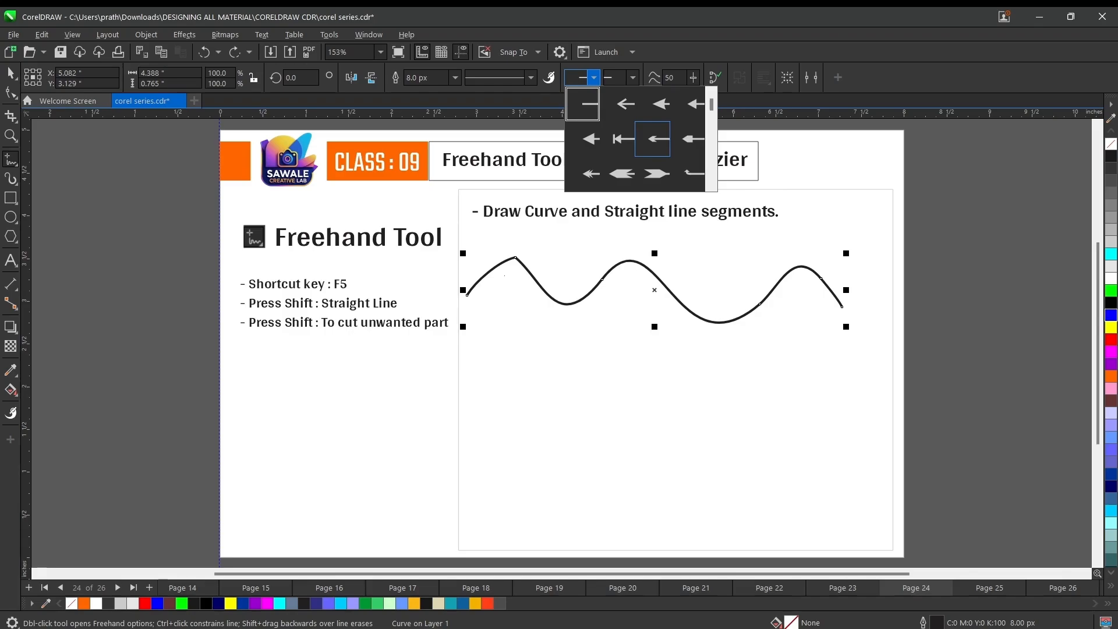
left_click(583, 138)
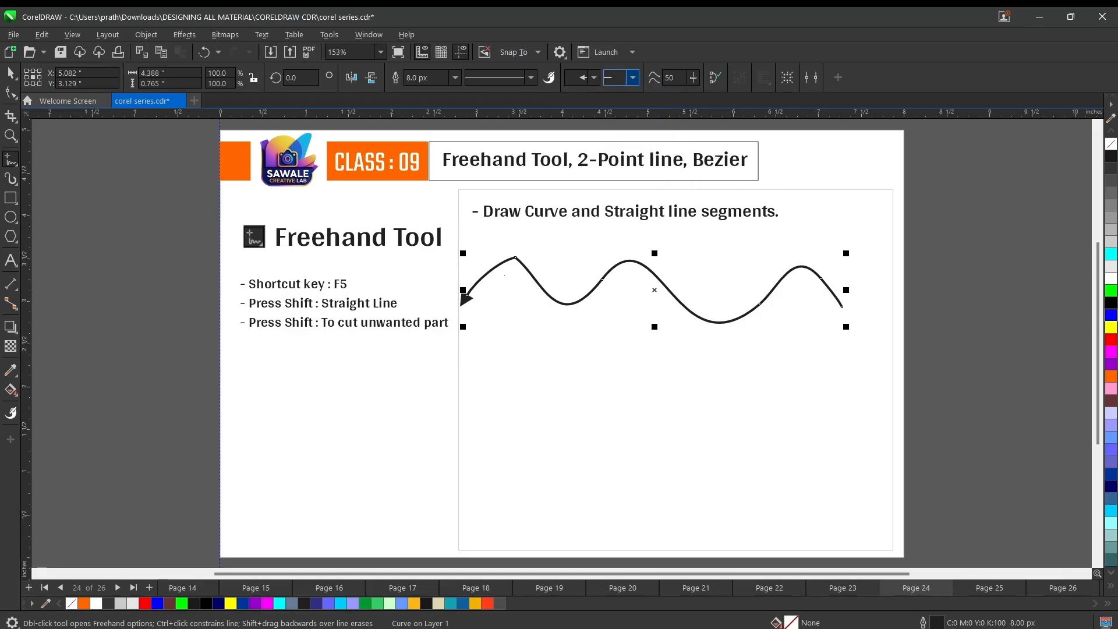
left_click(632, 77)
left_click(720, 138)
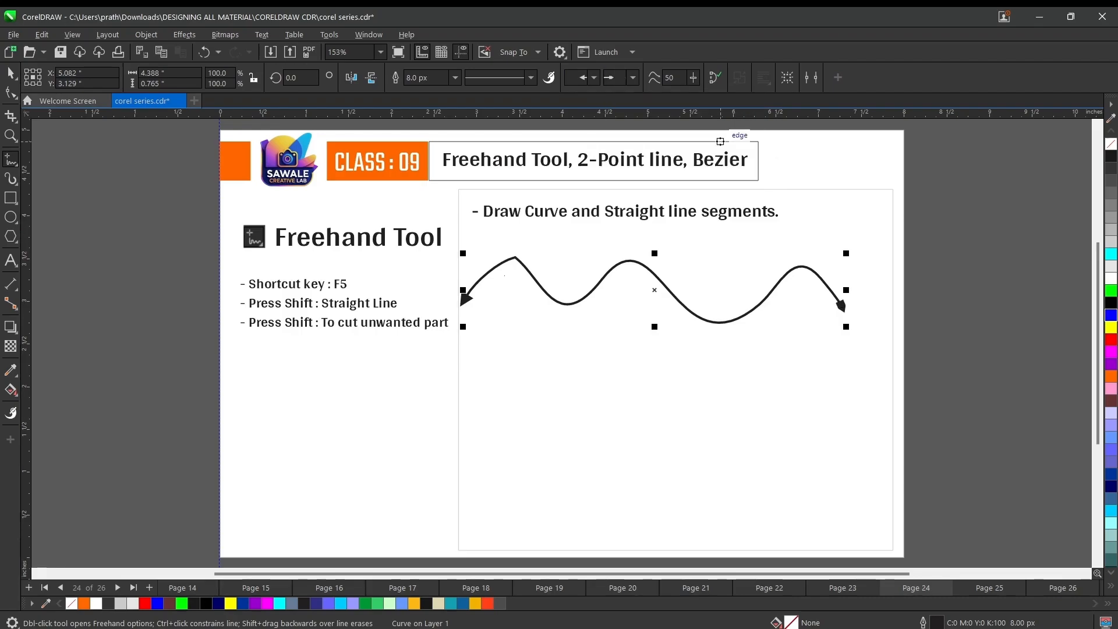
Delete the wavy curve and draw a new freehand curve about 4.45 inches wide in its place.
key("Delete")
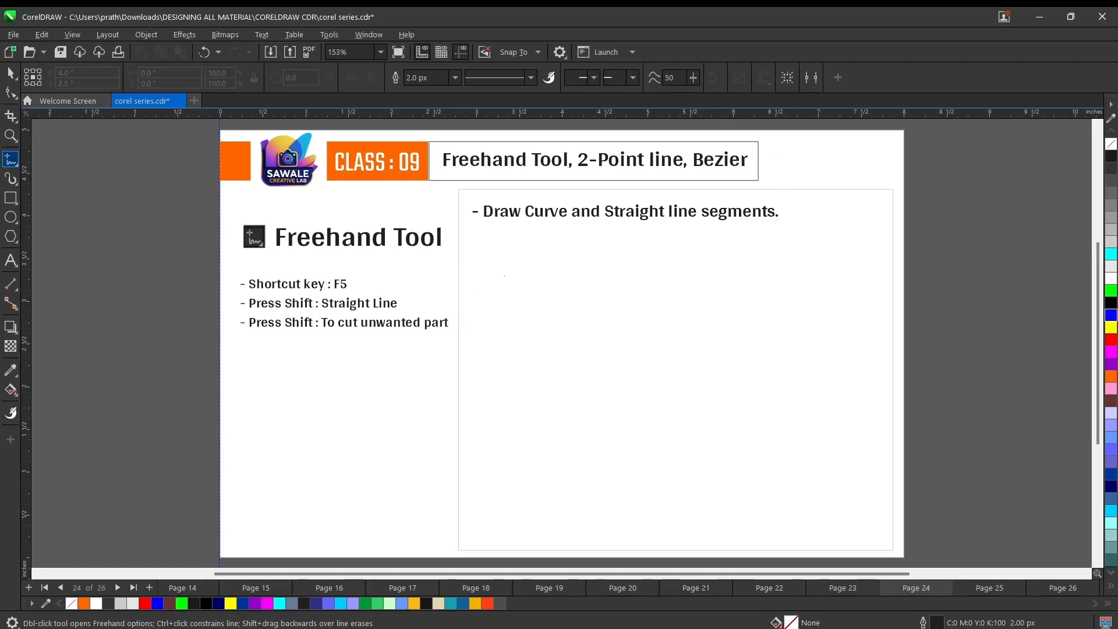
mouse_move(869, 305)
left_mouse_down()
mouse_move(852, 288)
mouse_move(801, 281)
mouse_move(778, 313)
mouse_move(645, 256)
mouse_move(601, 272)
left_mouse_up()
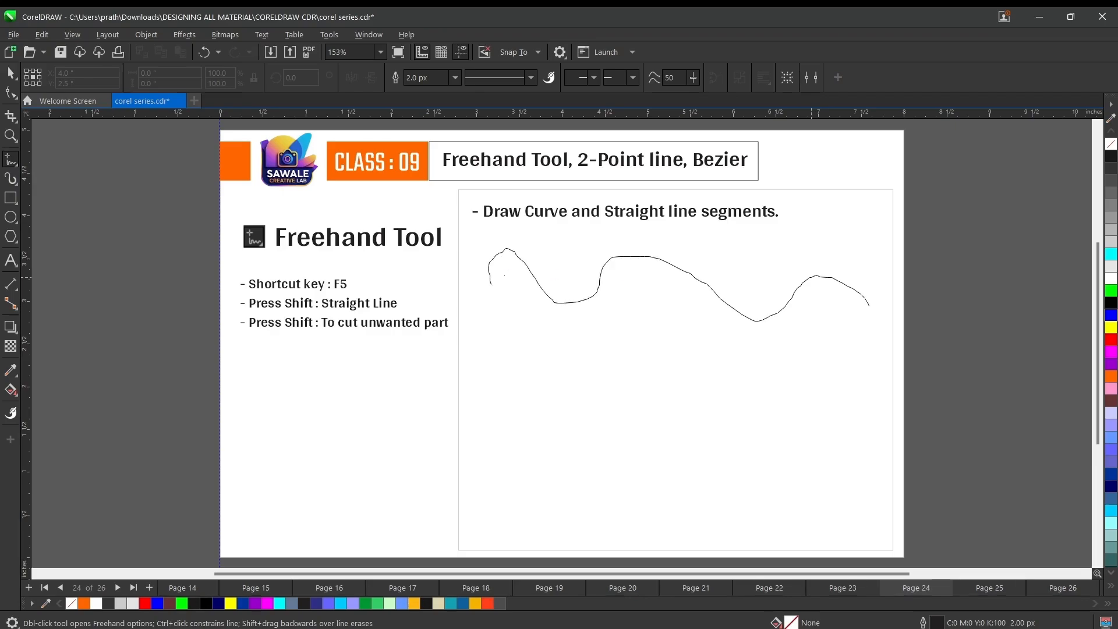
left_click_drag(490, 284, 491, 284)
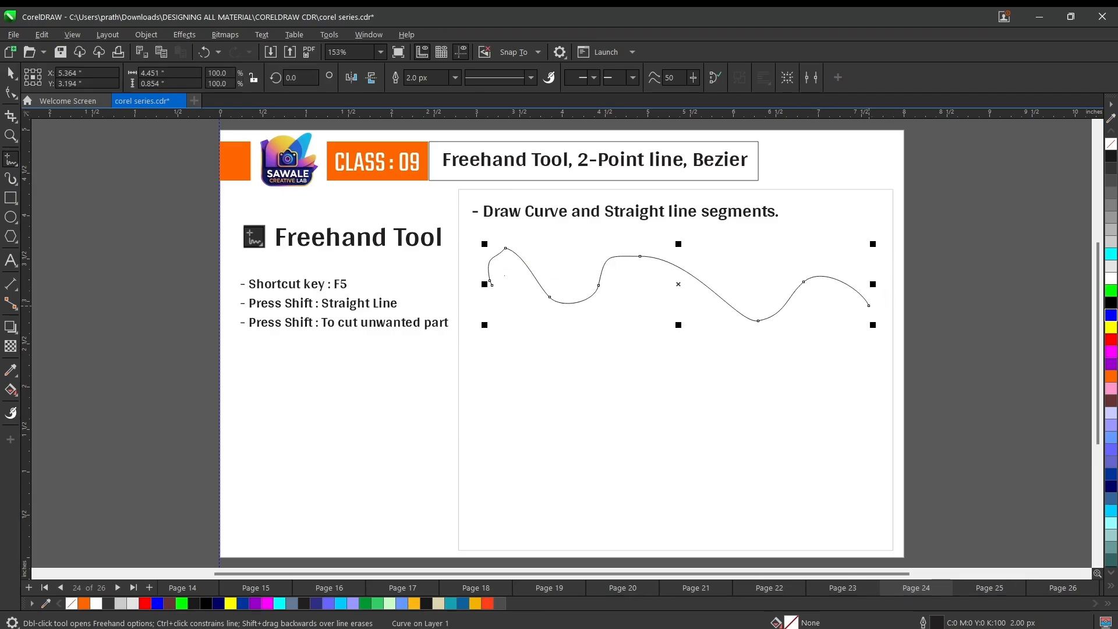
Give the thin freehand curve matching solid triangular arrowheads at its start and end.
left_click(594, 77)
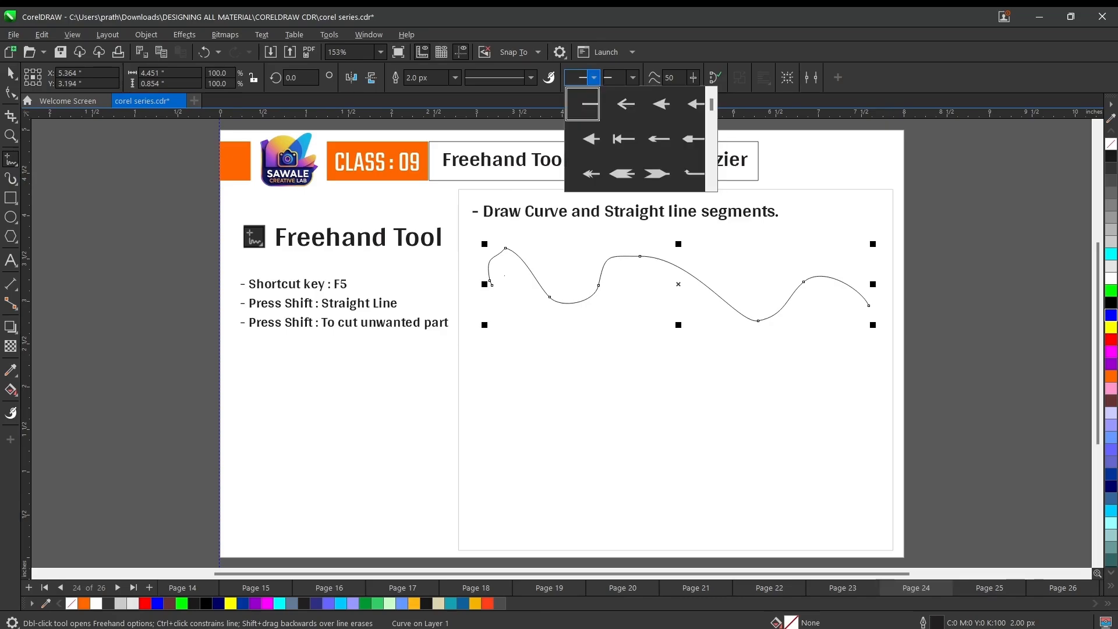
left_click(591, 138)
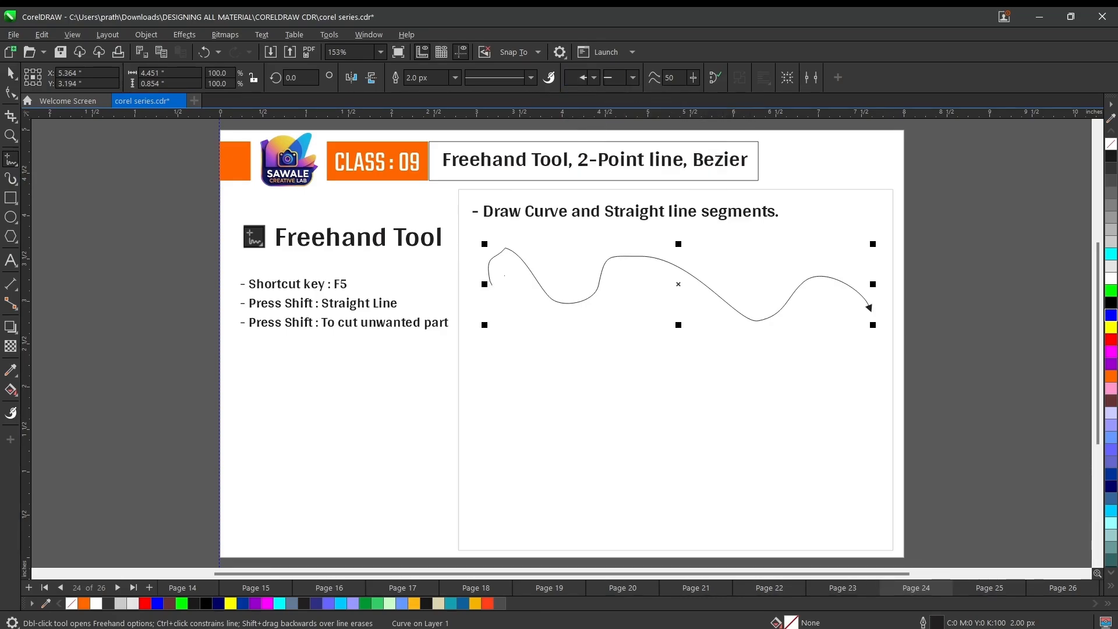
left_click(632, 78)
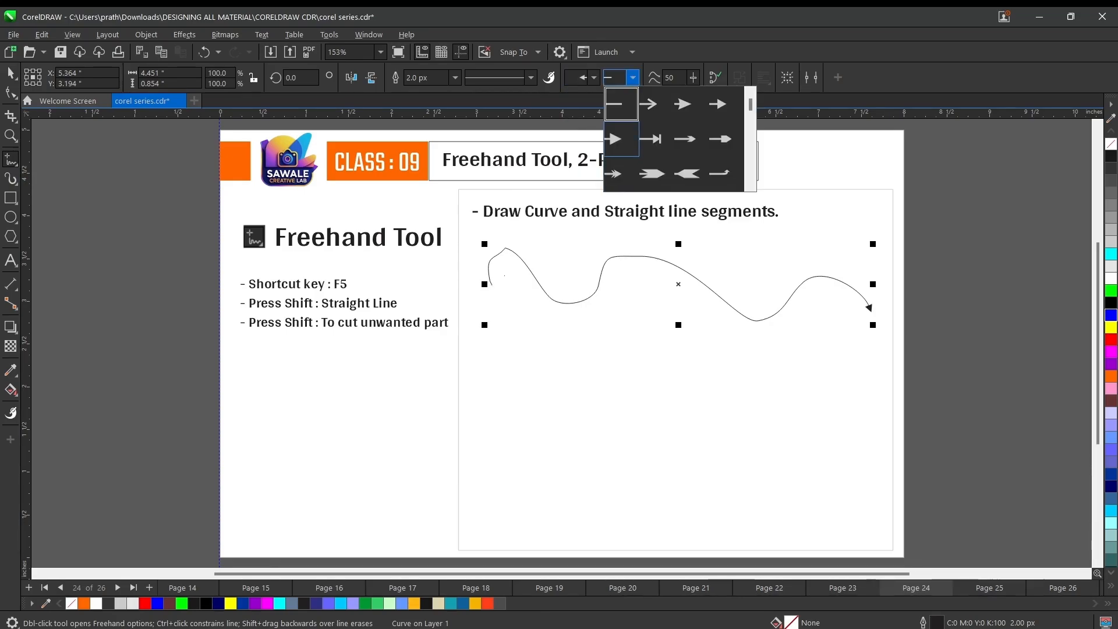
left_click(622, 139)
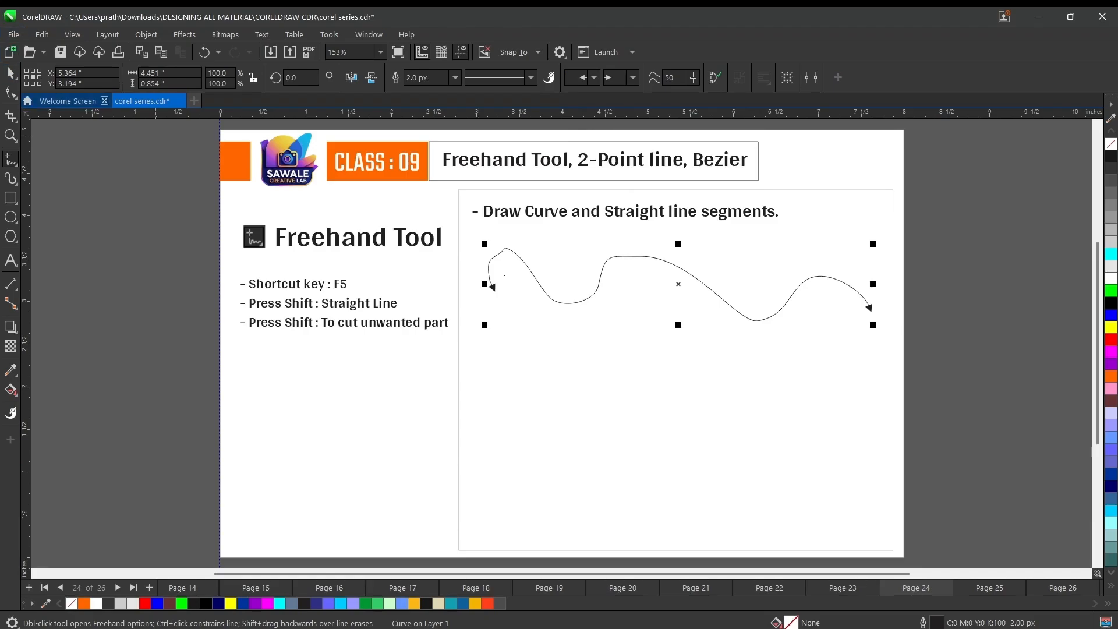
Undo back to the plain 8 px wavy curve without arrowheads and delete it.
key("Delete")
key("ctrl+z")
key("ctrl+z")
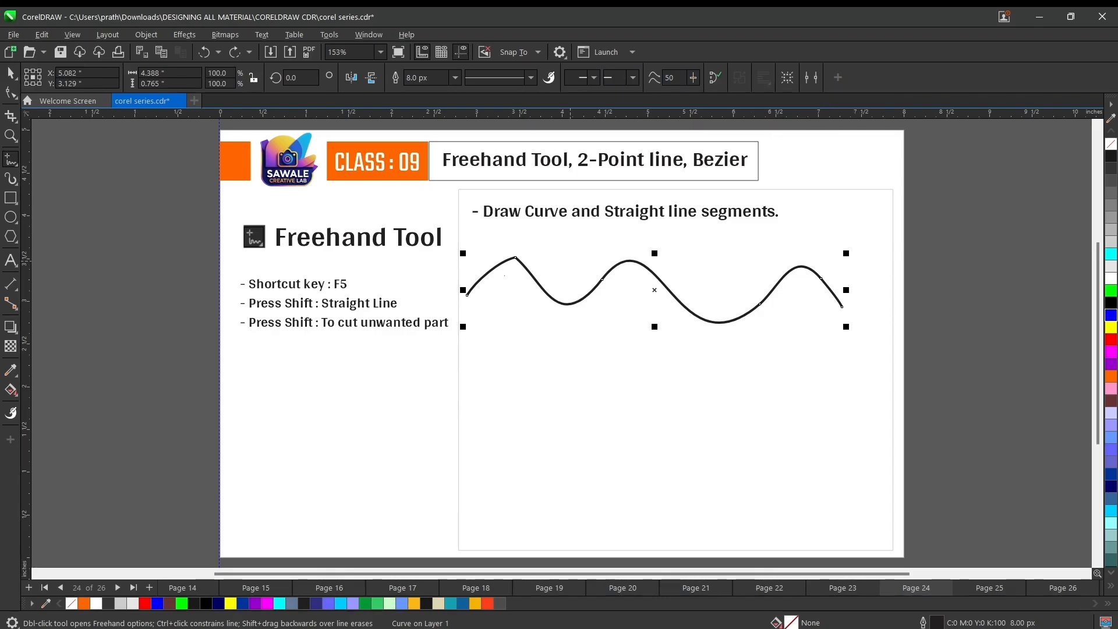
key("Delete")
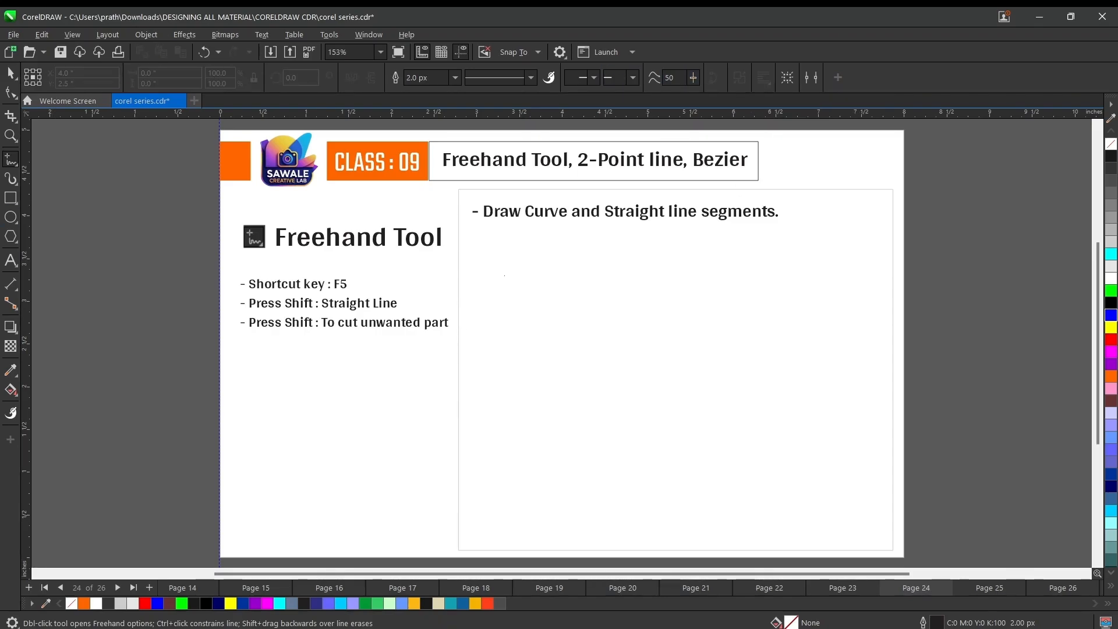
Set freehand smoothing to 0 and draw a wavy curve about 4.36 inches wide across the upper part of the frame.
left_click(693, 77)
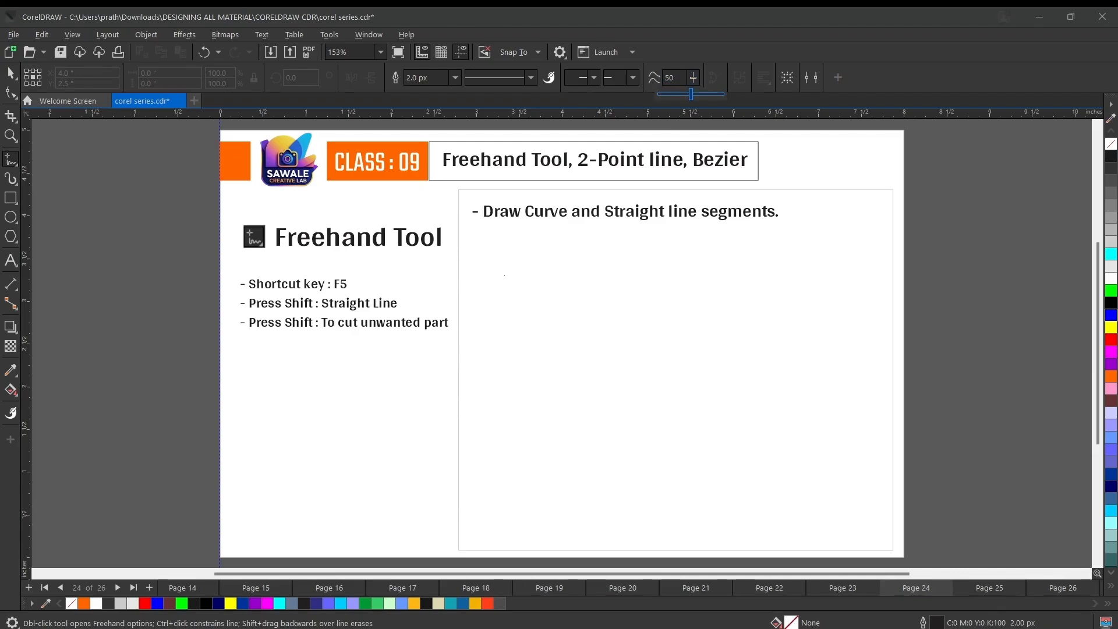
left_click_drag(691, 94, 658, 94)
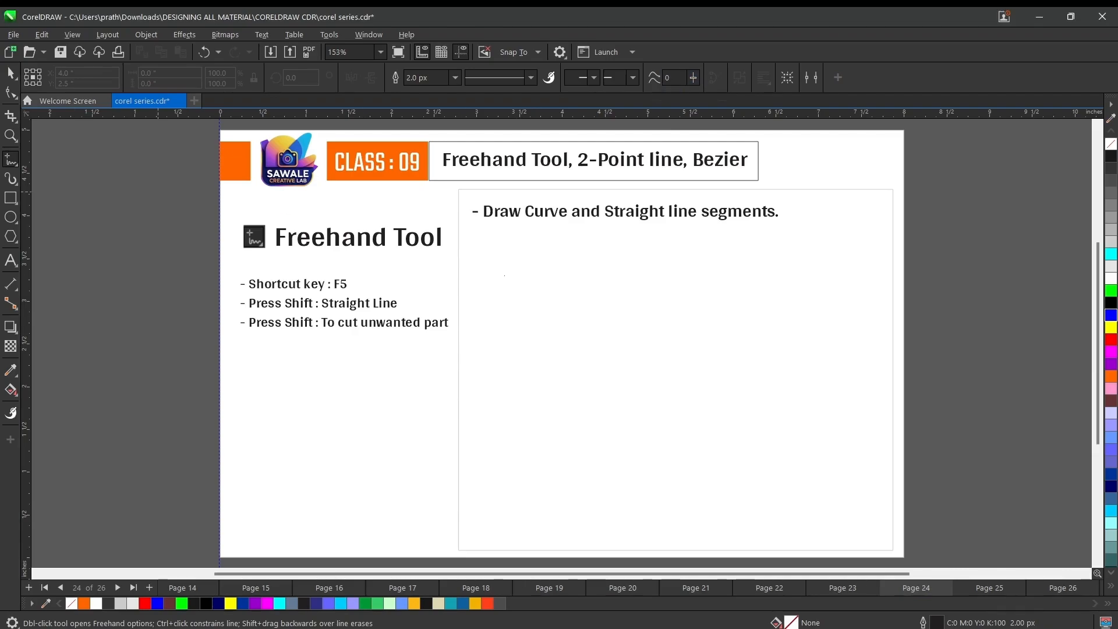
left_click(505, 276)
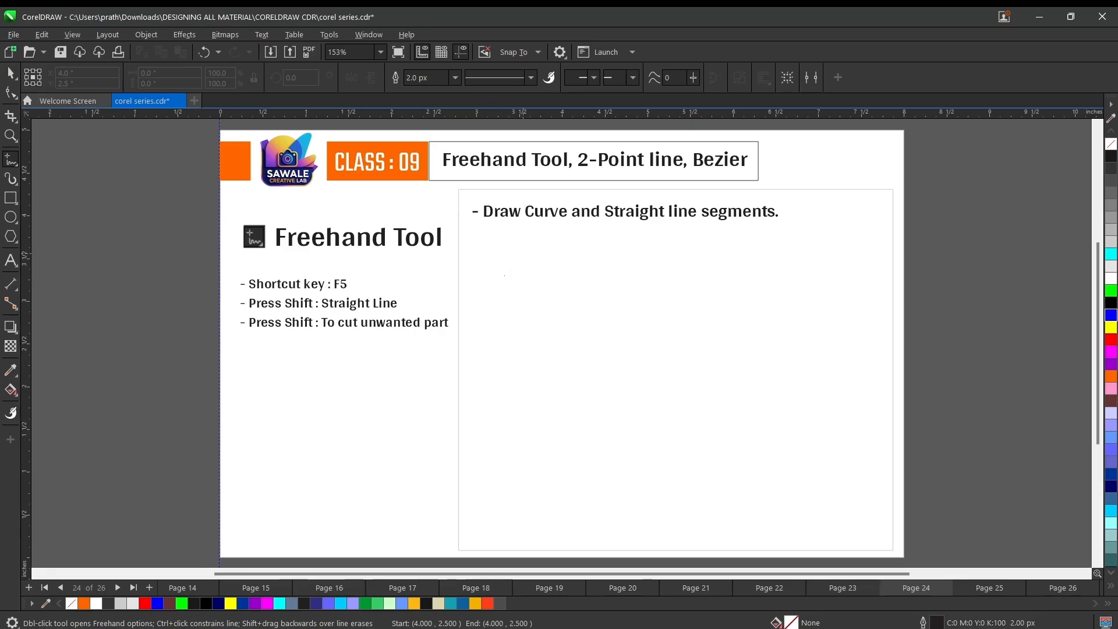
left_click_drag(522, 258, 577, 290)
mouse_move(641, 251)
left_mouse_down()
mouse_move(684, 300)
mouse_move(750, 249)
mouse_move(813, 295)
mouse_move(848, 262)
mouse_move(866, 281)
left_mouse_up()
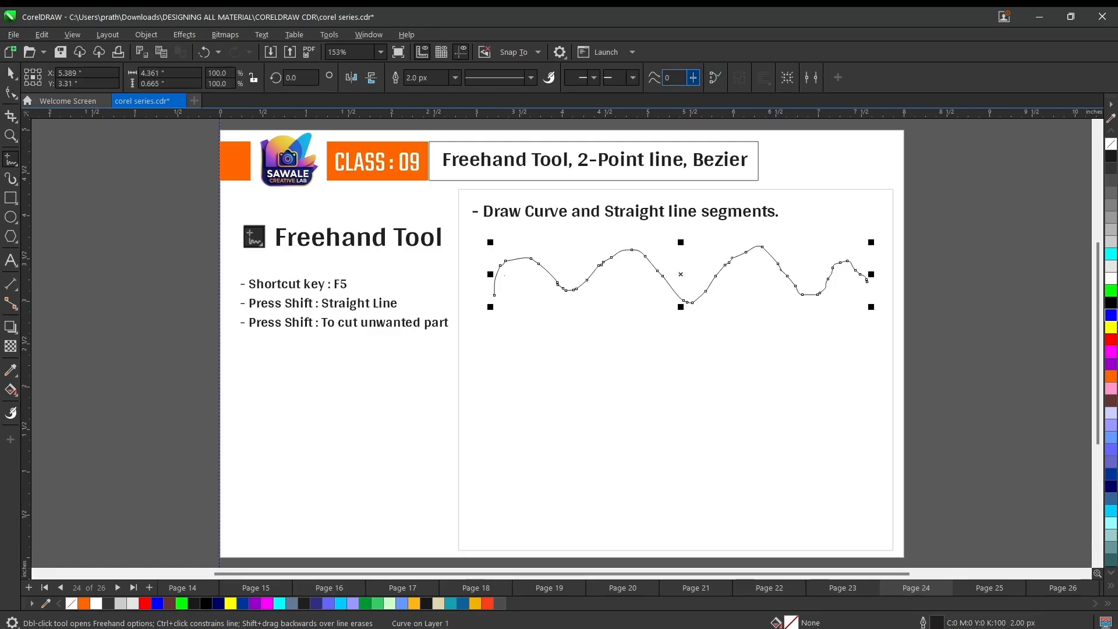
Set freehand smoothing to 57 and draw a second wavy curve about 4.21 inches wide below the first.
type("57")
key("Return")
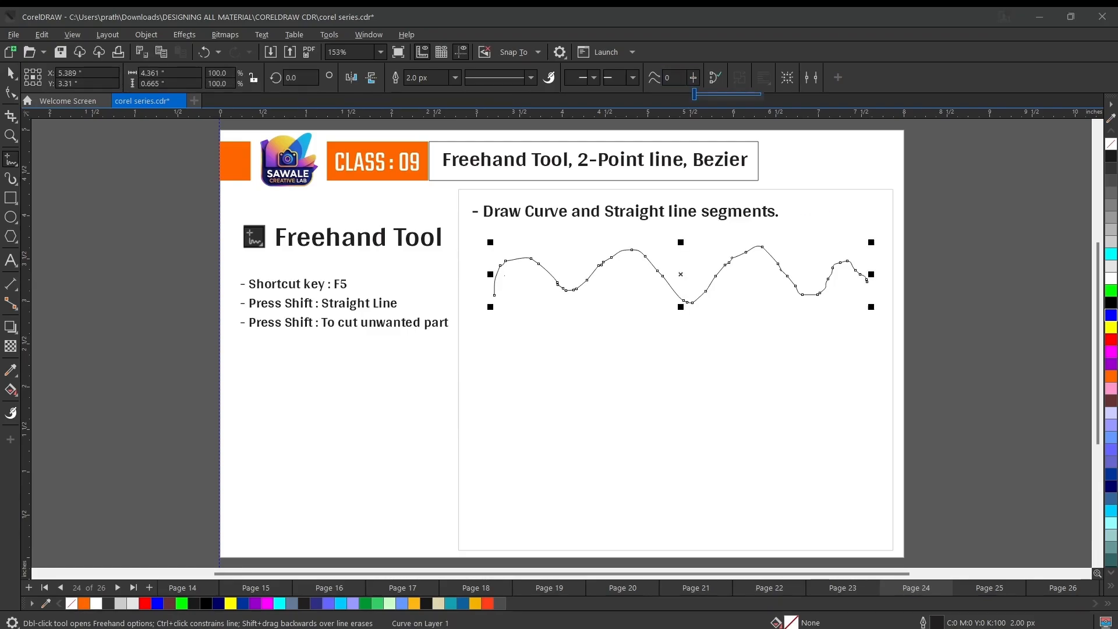
mouse_move(504, 391)
left_mouse_down()
mouse_move(553, 353)
mouse_move(582, 374)
mouse_move(610, 374)
mouse_move(646, 354)
mouse_move(695, 390)
mouse_move(756, 353)
mouse_move(789, 382)
left_mouse_up()
left_click_drag(846, 357, 866, 386)
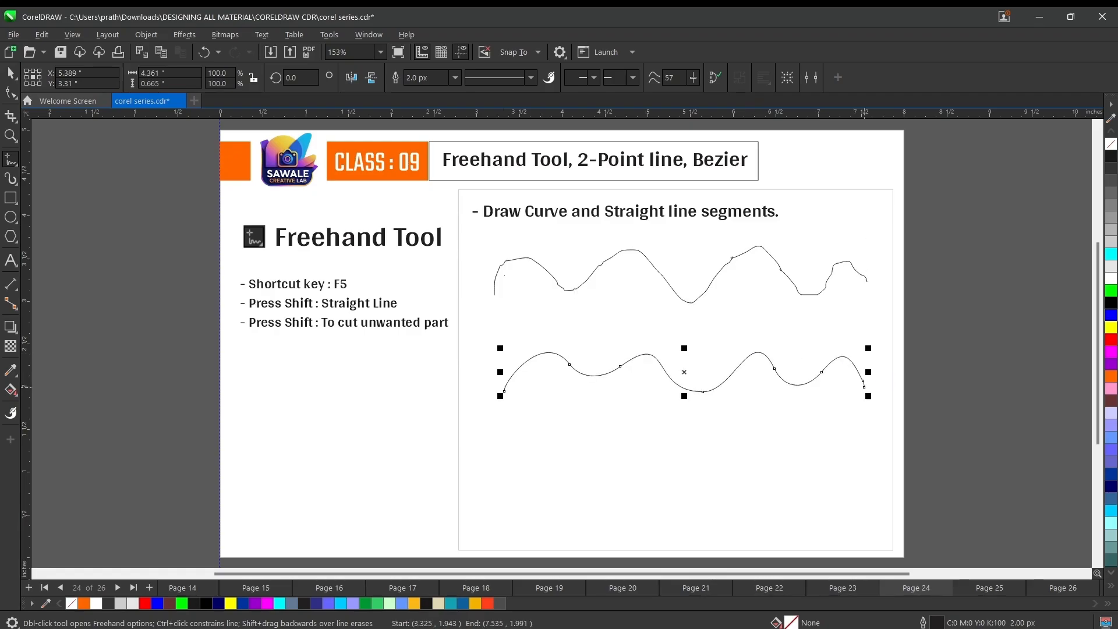
Delete the rough upper curve and the smooth lower curve.
scroll(796, 349, "up", 2)
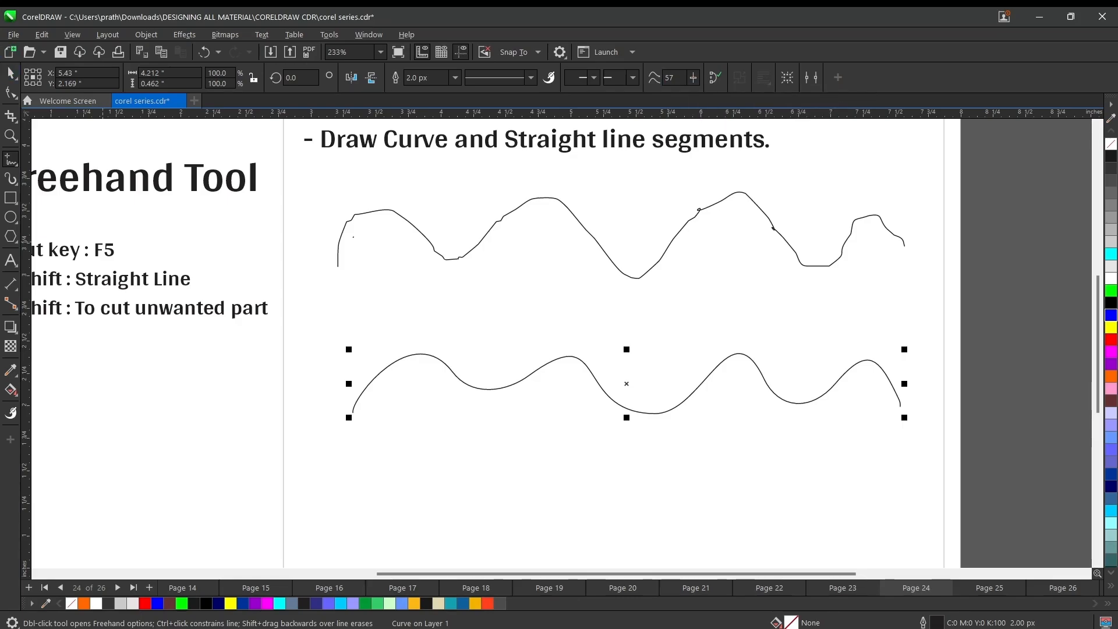
key("space")
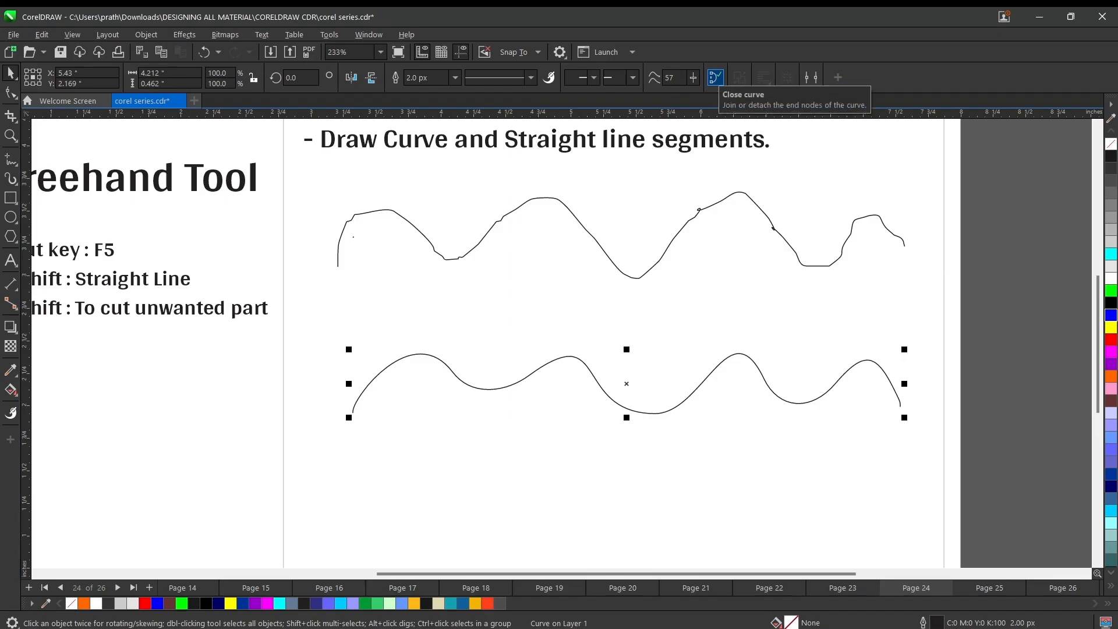
left_click(754, 194)
key("Delete")
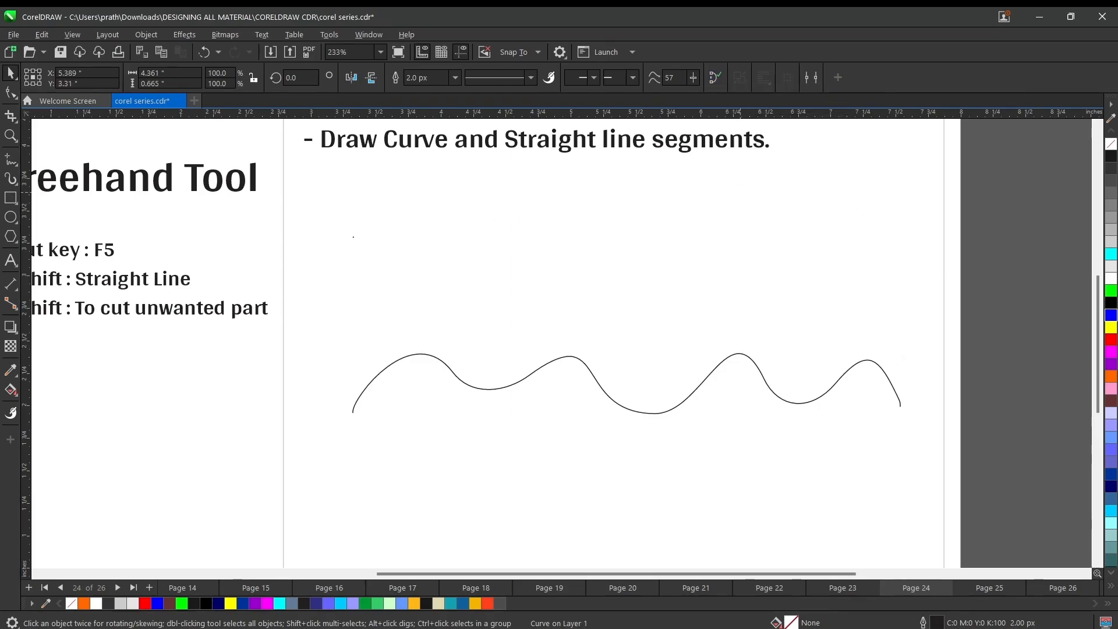
left_click(654, 413)
key("Delete")
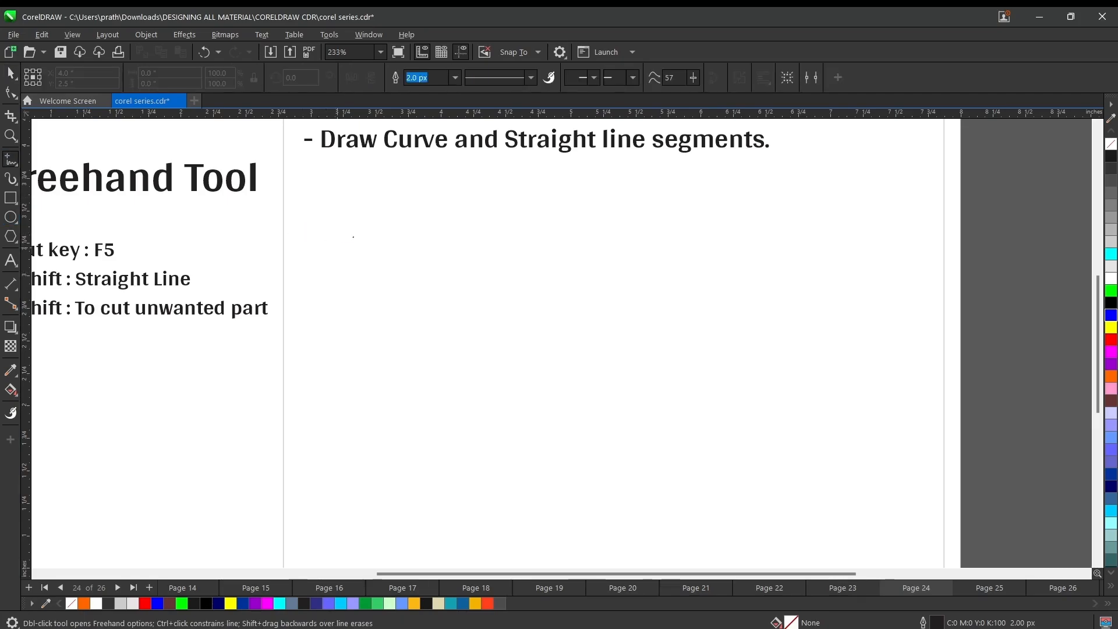
Draw an irregular freehand outline about 3.0 by 1.8 inches with a green fill and close the curve.
mouse_move(337, 247)
left_mouse_down()
mouse_move(427, 251)
mouse_move(533, 215)
mouse_move(649, 228)
mouse_move(553, 433)
mouse_move(474, 389)
mouse_move(412, 394)
left_mouse_up()
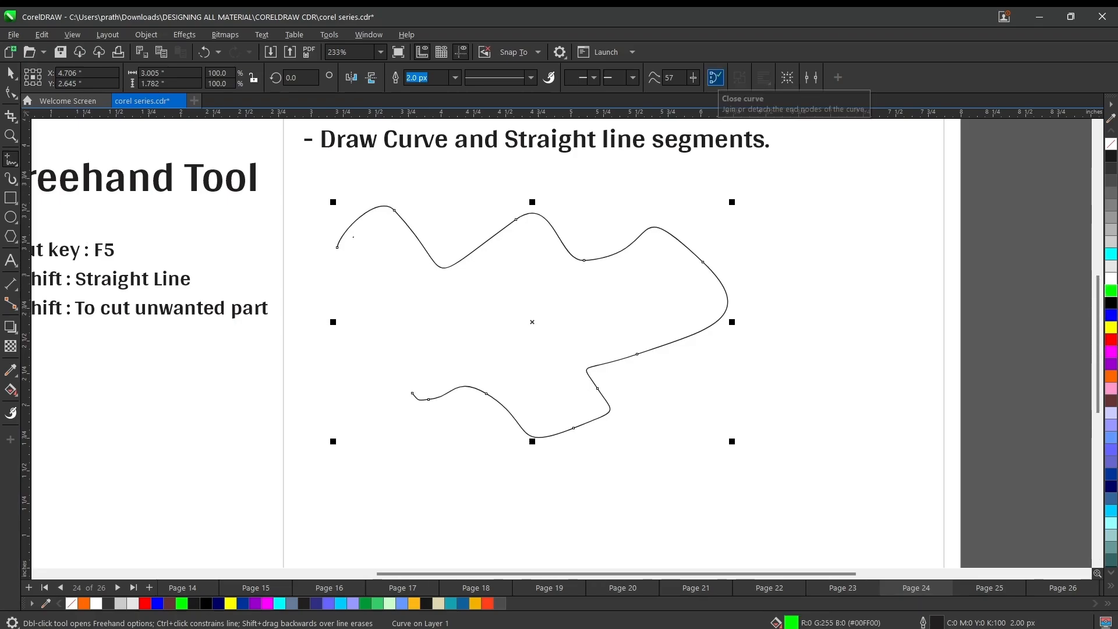
left_click(715, 78)
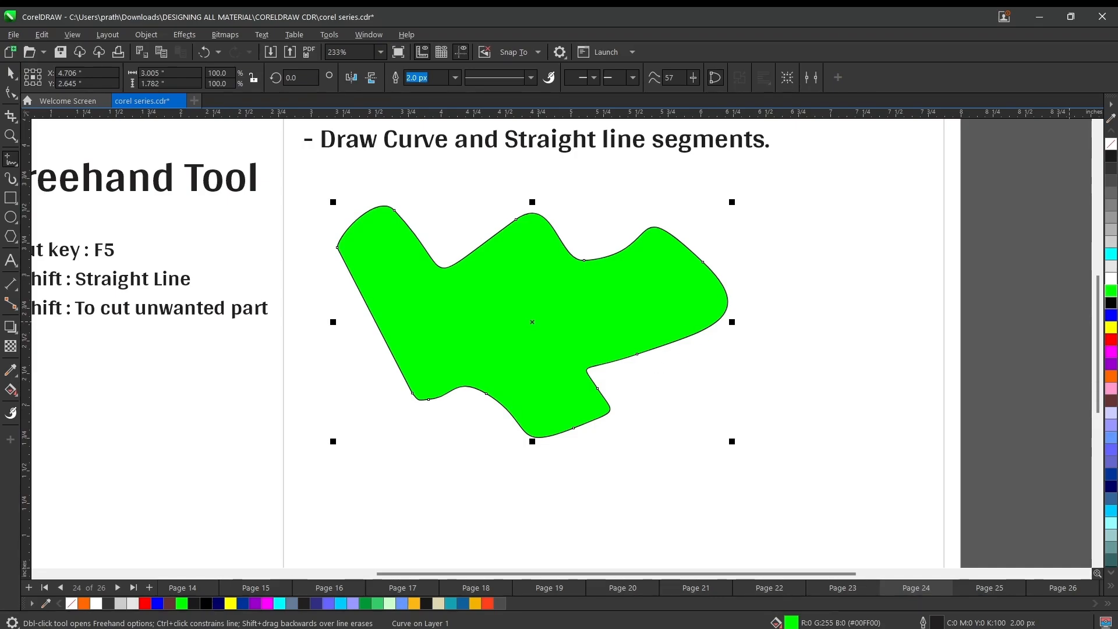
Try blue and yellow fills on the closed freehand shape, finishing with red (#FF0000).
left_click(1110, 314)
left_click(1111, 327)
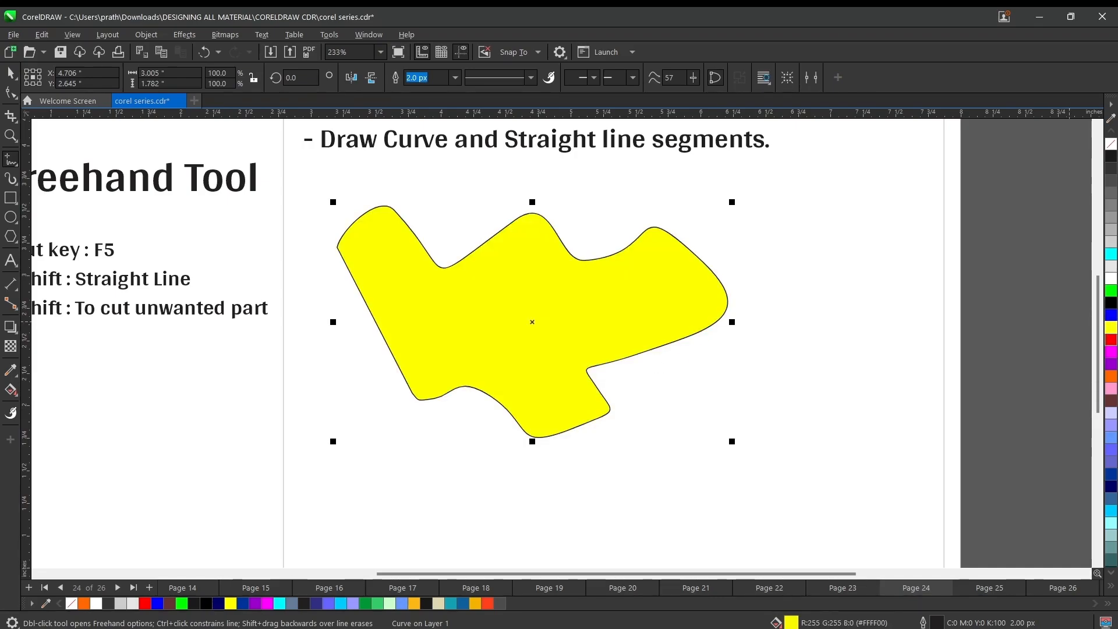
left_click(1111, 339)
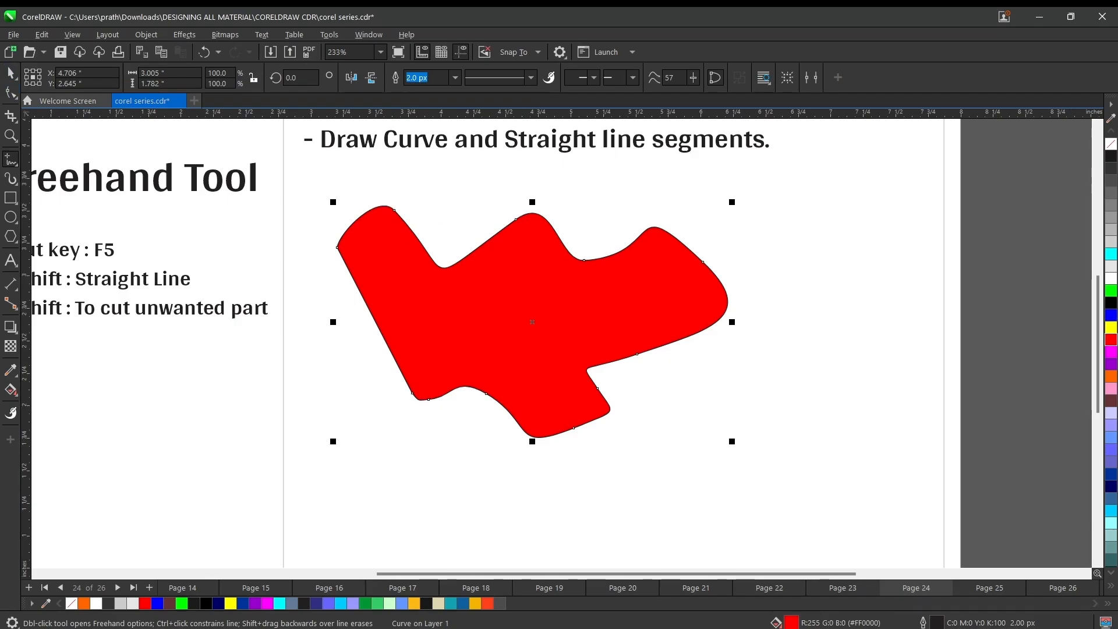
Select the red closed shape and delete it.
key("space")
left_click(532, 322)
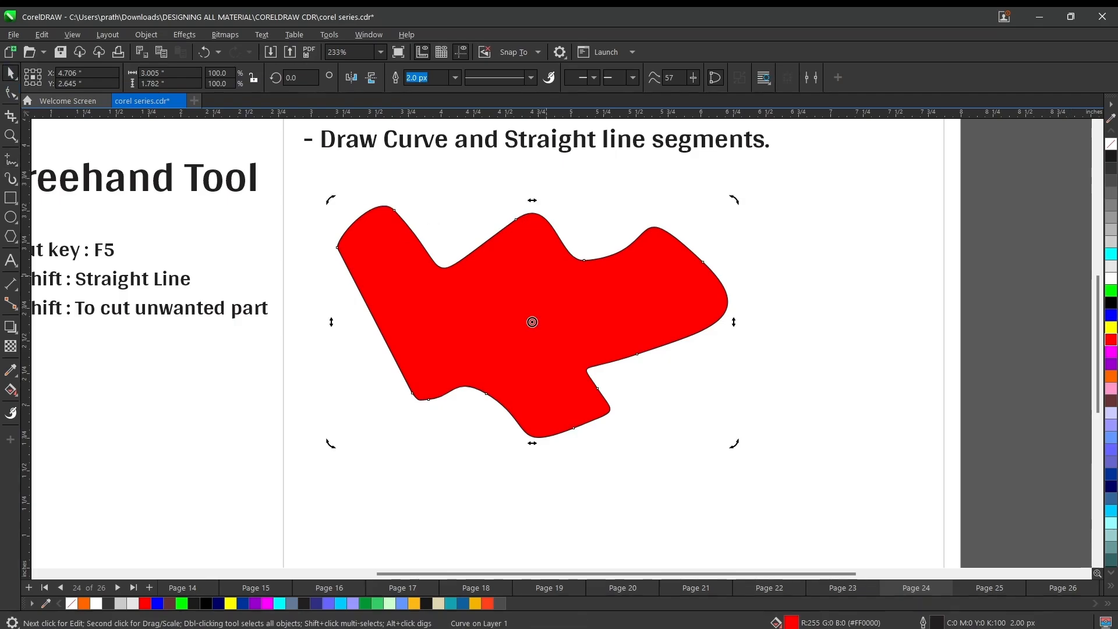
key("Delete")
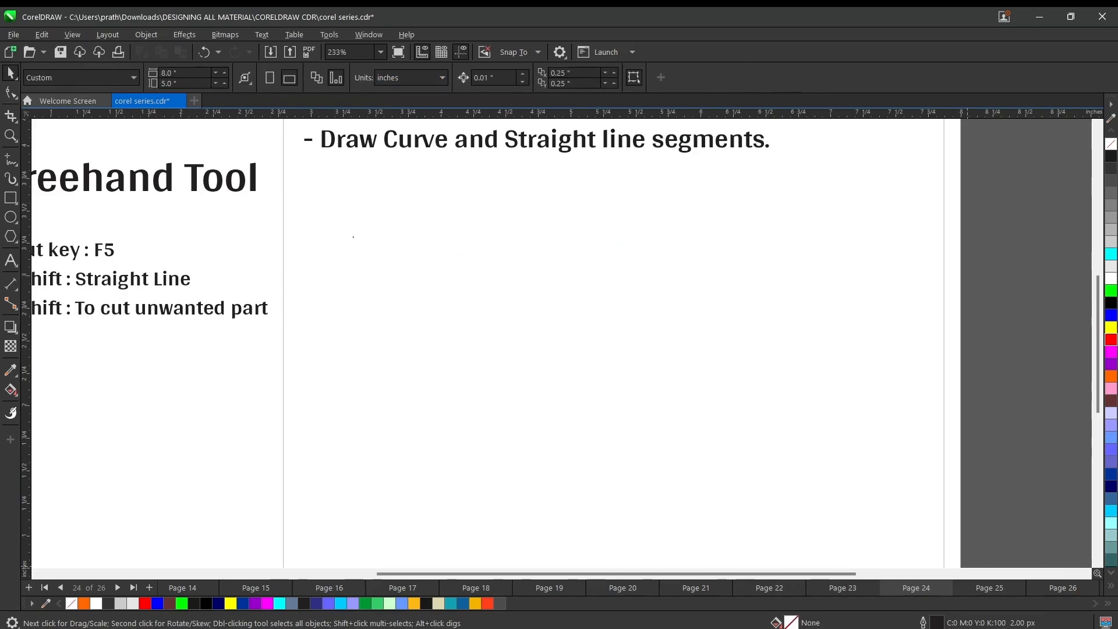
Go to page 25 on the 2-Point Line, show the whole page, and activate the Freehand tool.
key("Page_Down")
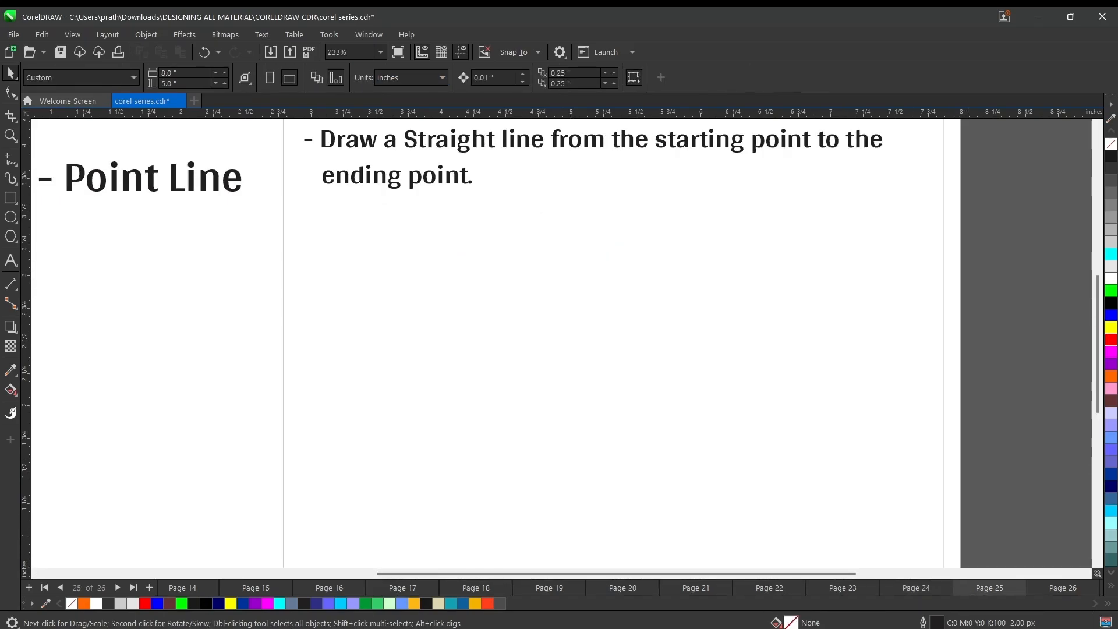
left_click(380, 52)
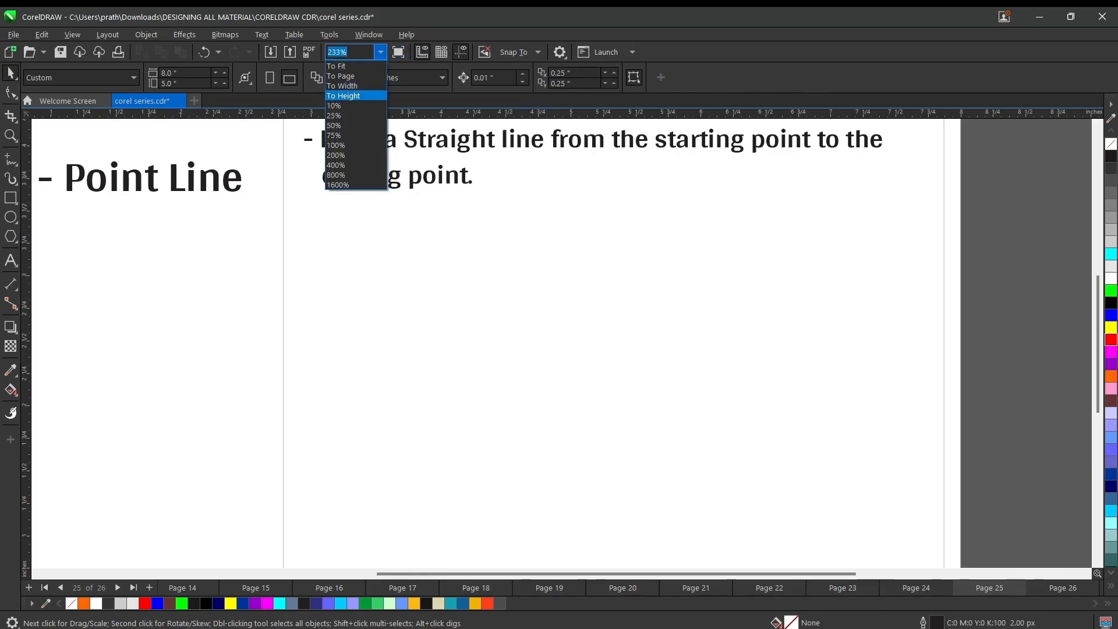
left_click(347, 91)
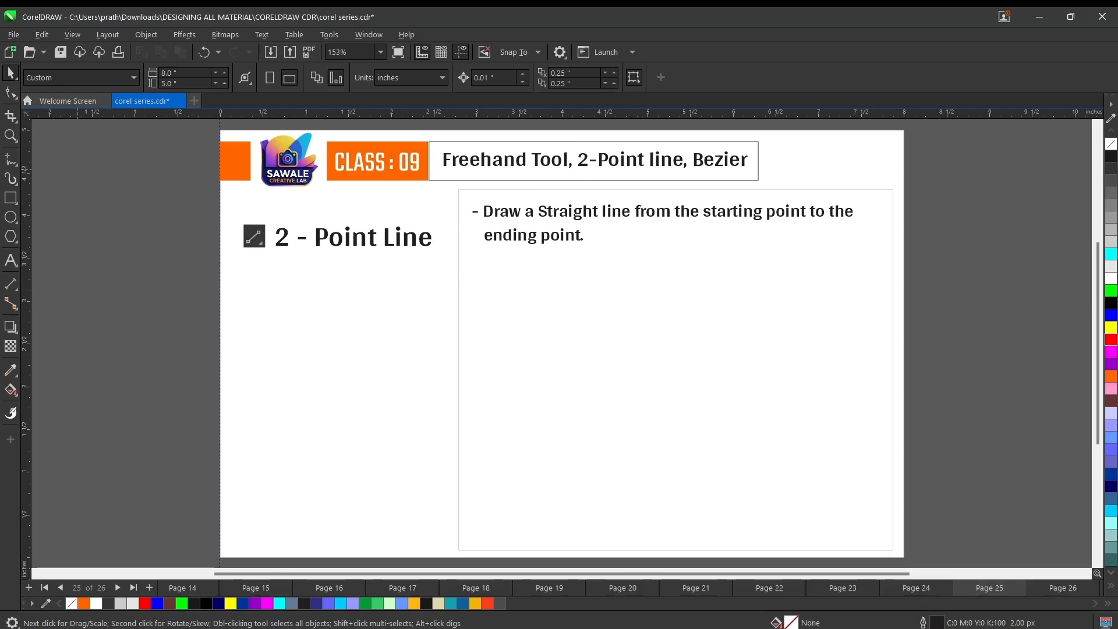
key("F5")
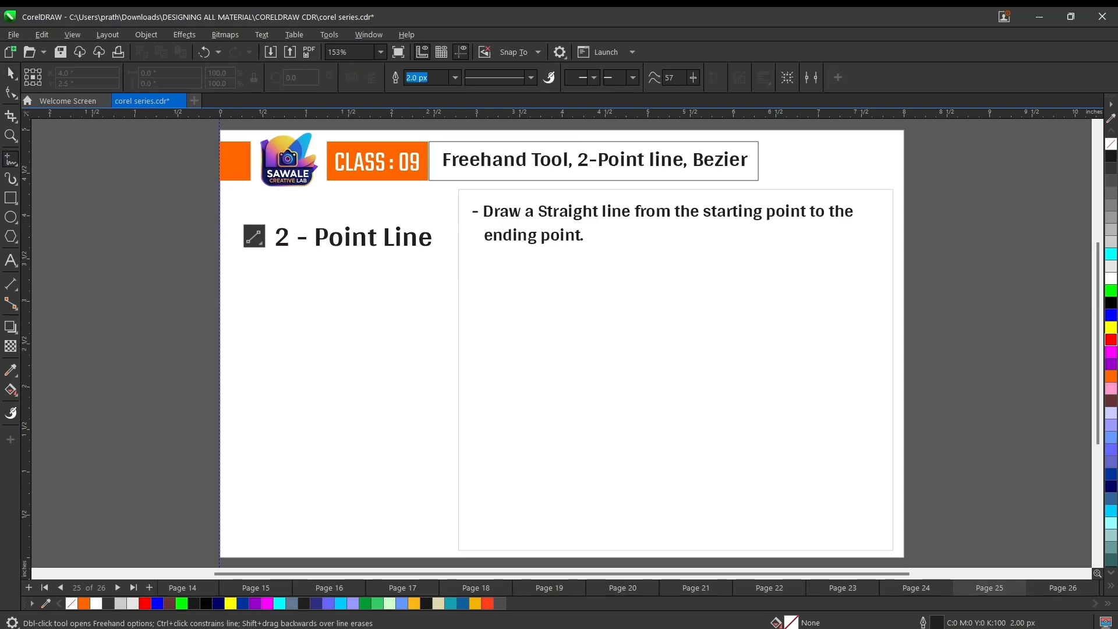